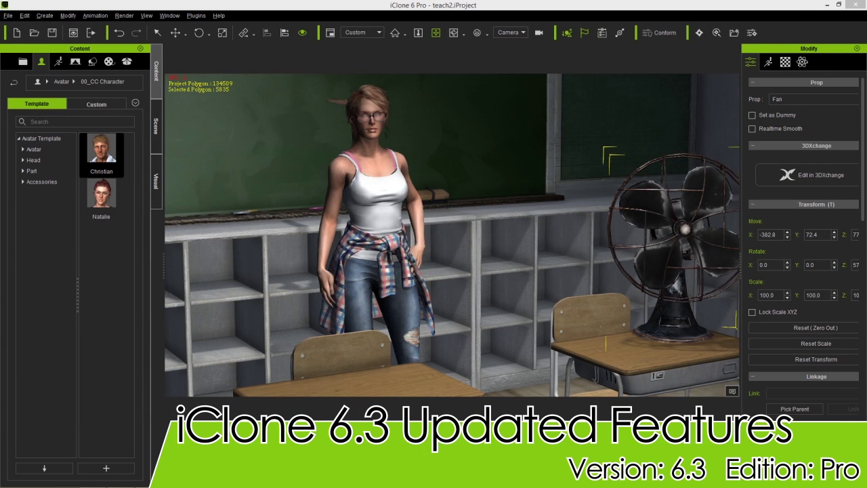
# Step: Play the classroom scene's animation and stop it
pyautogui.press('space')
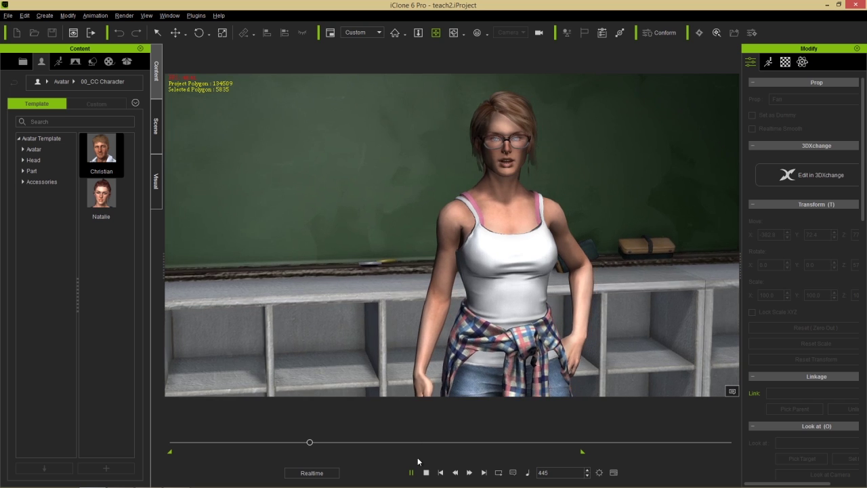
pyautogui.click(426, 473)
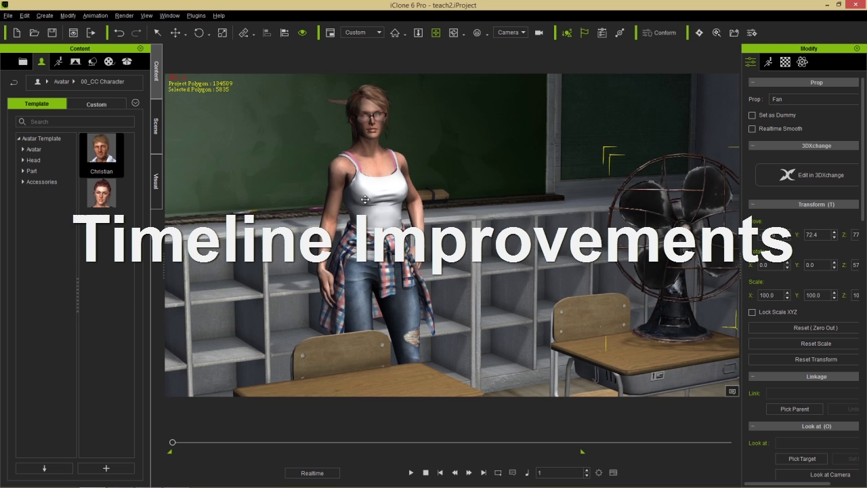
# Step: Show the timeline docked below the viewport and hide the separate playback controls
pyautogui.press('F3')
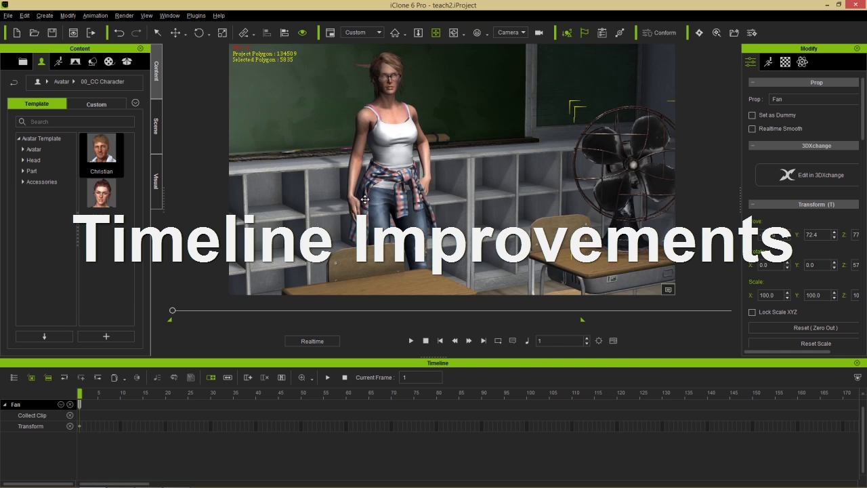
pyautogui.doubleClick(407, 362)
pyautogui.moveTo(407, 362); pyautogui.dragTo(421, 261)
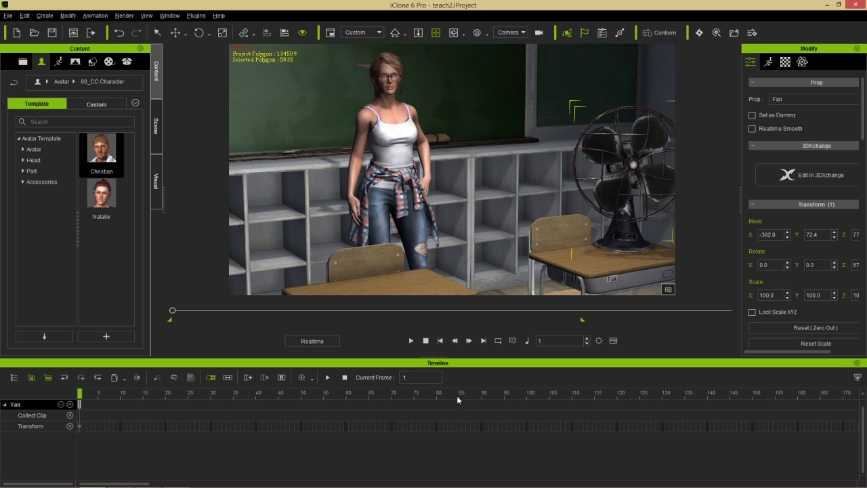
pyautogui.click(856, 378)
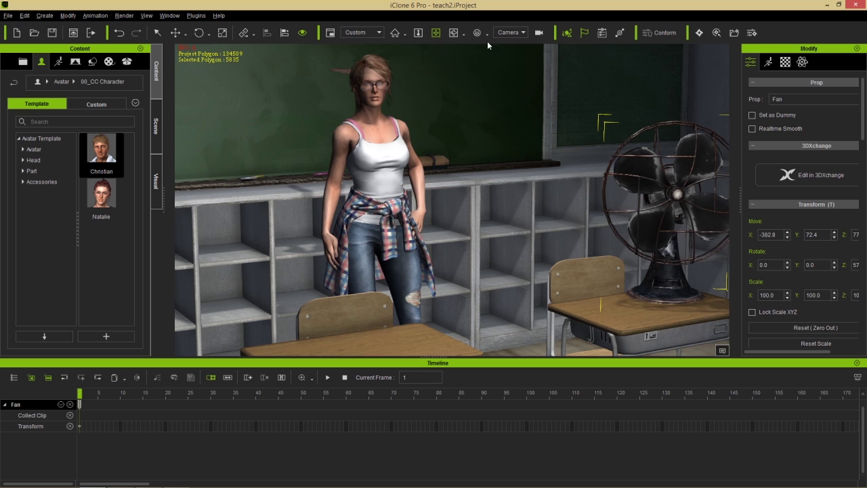
# Step: Switch the viewport to the Preview camera, select the woman avatar and set the current frame to 104
pyautogui.click(506, 33)
pyautogui.click(505, 41)
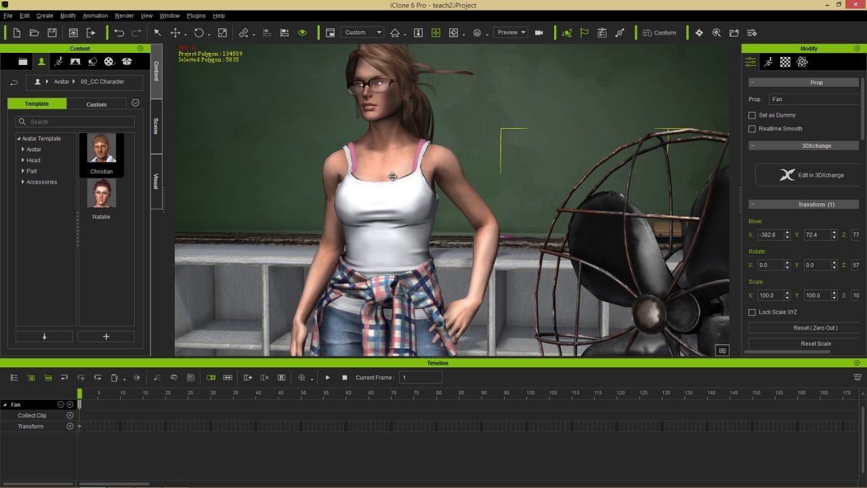
pyautogui.click(404, 189)
pyautogui.click(546, 393)
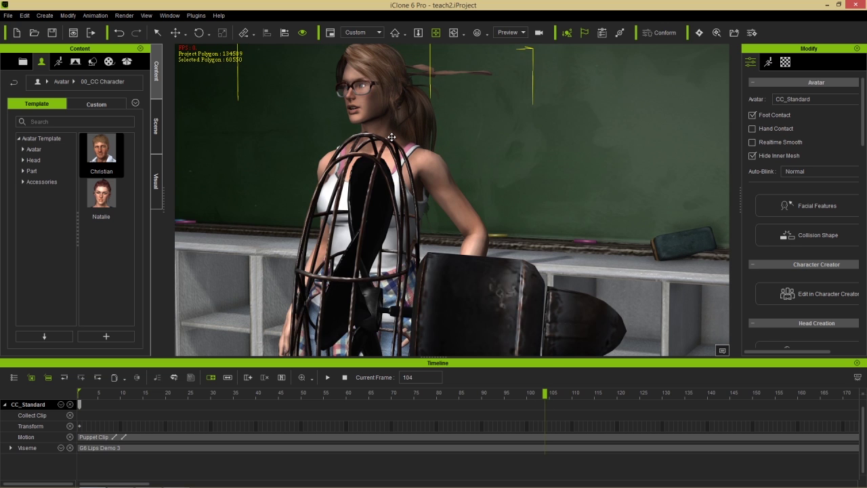
# Step: Step the animation backward and forward one frame at a time, finishing on frame 106
pyautogui.press('Left')
pyautogui.press('Left')
pyautogui.press('Left')
pyautogui.press('Left')
pyautogui.press('Left')
pyautogui.press('Left')
pyautogui.press('Left')
pyautogui.press('Left')
pyautogui.press('Left')
pyautogui.press('Left')
pyautogui.press('Left')
pyautogui.press('Left')
pyautogui.press('Right')
pyautogui.press('Right')
pyautogui.press('Right')
pyautogui.press('Right')
pyautogui.press('Right')
pyautogui.press('Right')
pyautogui.press('Right')
pyautogui.press('Right')
pyautogui.press('Right')
pyautogui.press('Right')
pyautogui.press('Right')
pyautogui.press('Right')
pyautogui.press('Right')
pyautogui.press('Left')
pyautogui.press('Left')
pyautogui.press('Left')
pyautogui.press('Left')
pyautogui.press('Left')
pyautogui.press('Left')
pyautogui.press('Left')
pyautogui.press('Left')
pyautogui.press('Left')
pyautogui.press('Left')
pyautogui.press('Left')
pyautogui.press('Left')
pyautogui.press('Left')
pyautogui.press('Left')
pyautogui.press('Left')
pyautogui.press('Left')
pyautogui.press('Right')
pyautogui.press('Right')
pyautogui.press('Right')
pyautogui.press('Right')
pyautogui.press('Right')
pyautogui.press('Right')
pyautogui.press('Right')
pyautogui.press('Right')
pyautogui.press('Right')
pyautogui.press('Right')
pyautogui.press('Right')
pyautogui.press('Right')
pyautogui.press('Right')
pyautogui.press('Right')
pyautogui.press('Right')
pyautogui.press('Right')
pyautogui.press('Right')
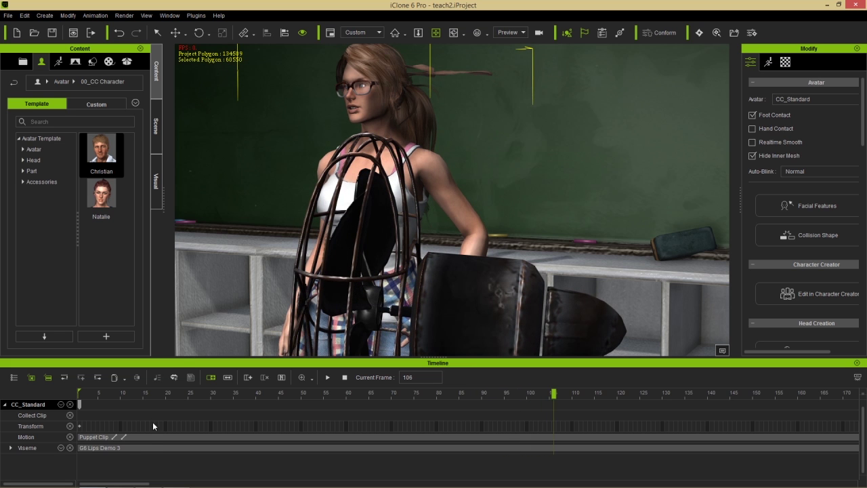
# Step: Set the current frame to 520, then scroll the timeline away and bring its view back to the current frame
pyautogui.moveTo(130, 483); pyautogui.dragTo(325, 484)
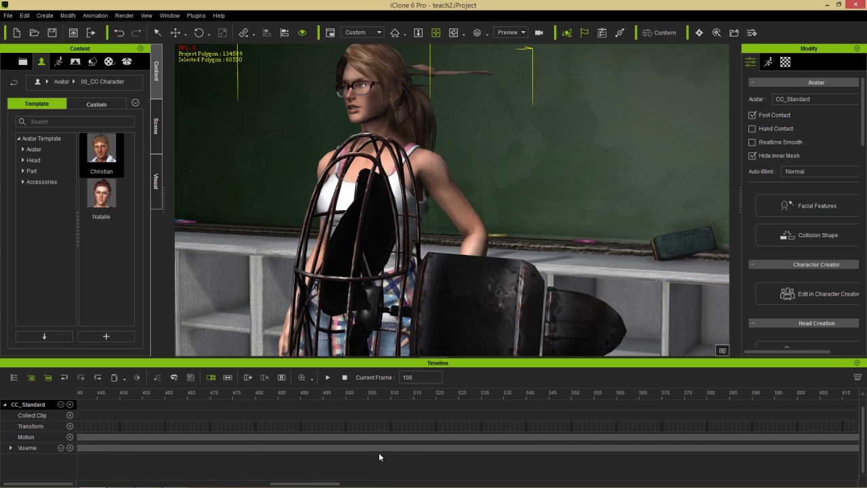
pyautogui.click(437, 400)
pyautogui.moveTo(318, 484); pyautogui.dragTo(119, 475)
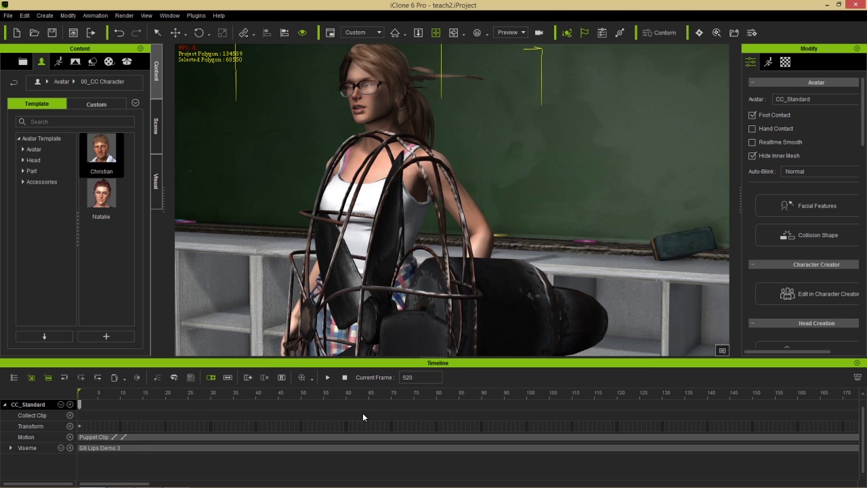
pyautogui.click(379, 383)
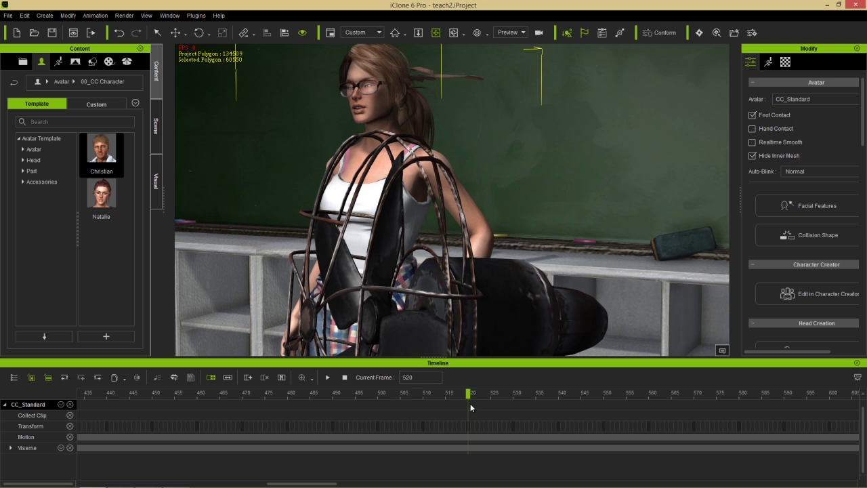
pyautogui.moveTo(301, 484); pyautogui.dragTo(180, 483)
pyautogui.click(372, 378)
pyautogui.moveTo(303, 484); pyautogui.dragTo(95, 482)
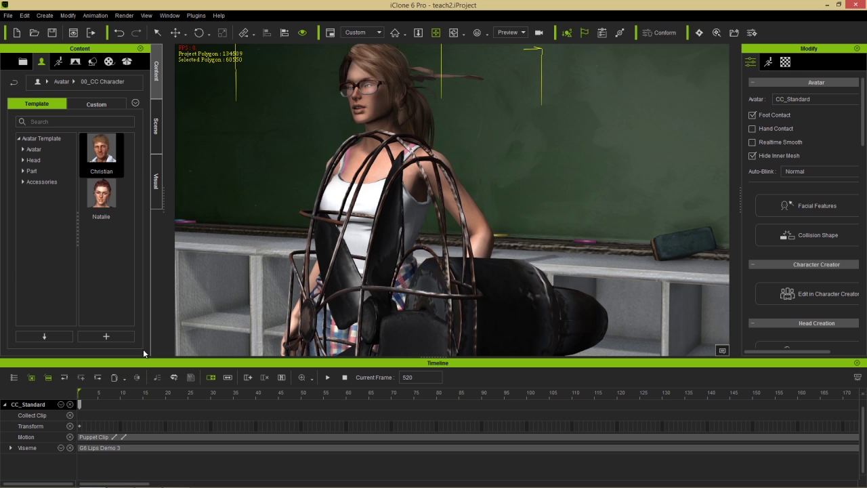
# Step: Keep the avatar's Viseme track shown, set the current frame to 23 and expand Viseme into its voice and lips tracks
pyautogui.click(60, 404)
pyautogui.click(70, 319)
pyautogui.click(68, 317)
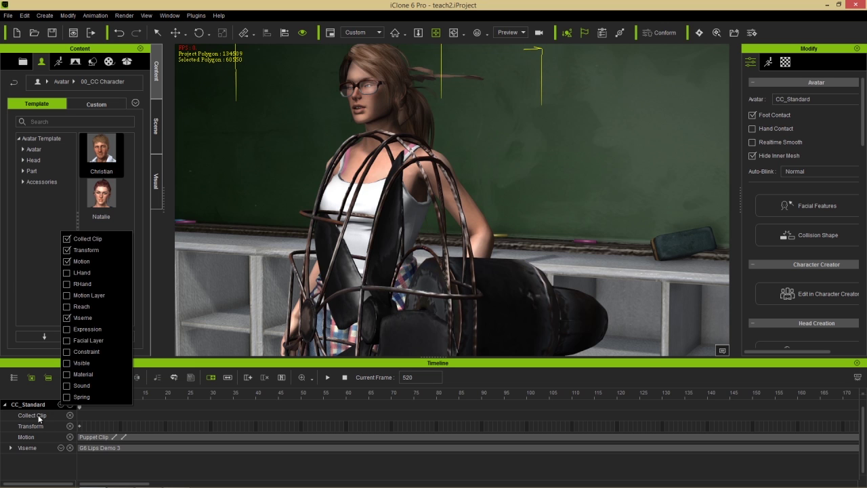
pyautogui.click(179, 393)
pyautogui.click(11, 449)
pyautogui.scroll(-1, 208, 425)
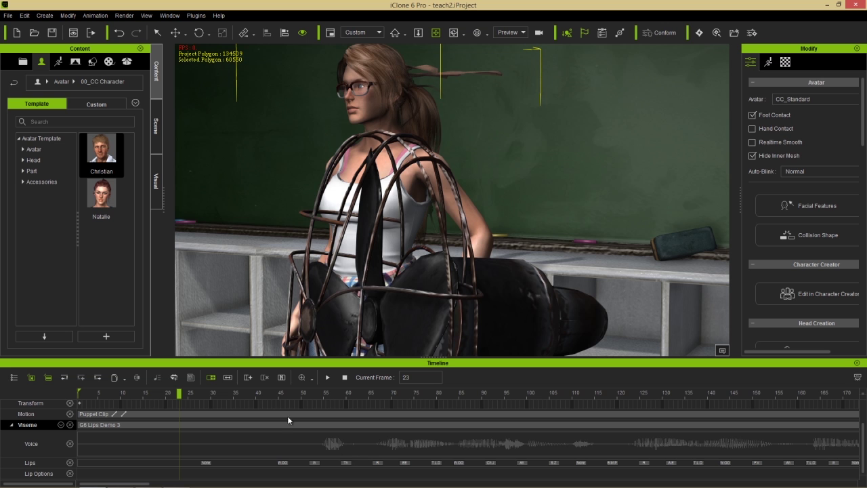
# Step: Scrub the timeline across the voice waveform to check the lip movement, finishing on frame 121
pyautogui.moveTo(266, 393); pyautogui.dragTo(517, 393)
pyautogui.moveTo(300, 400); pyautogui.dragTo(298, 418)
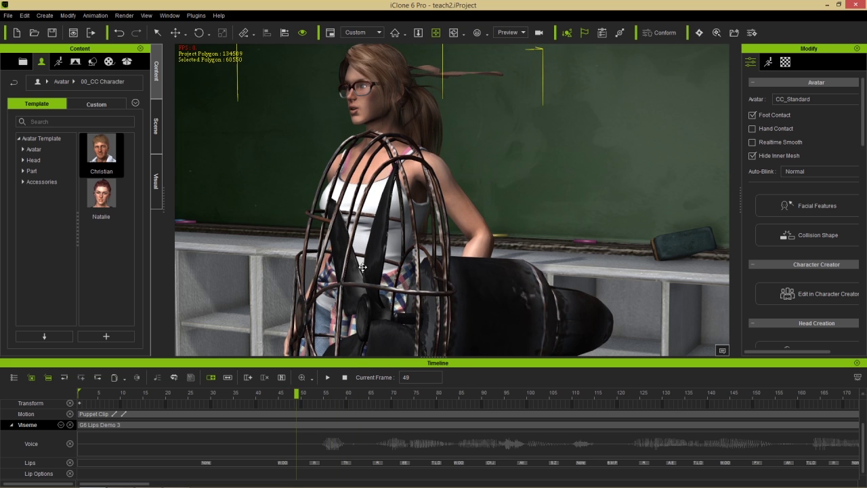
pyautogui.moveTo(281, 393); pyautogui.dragTo(617, 406)
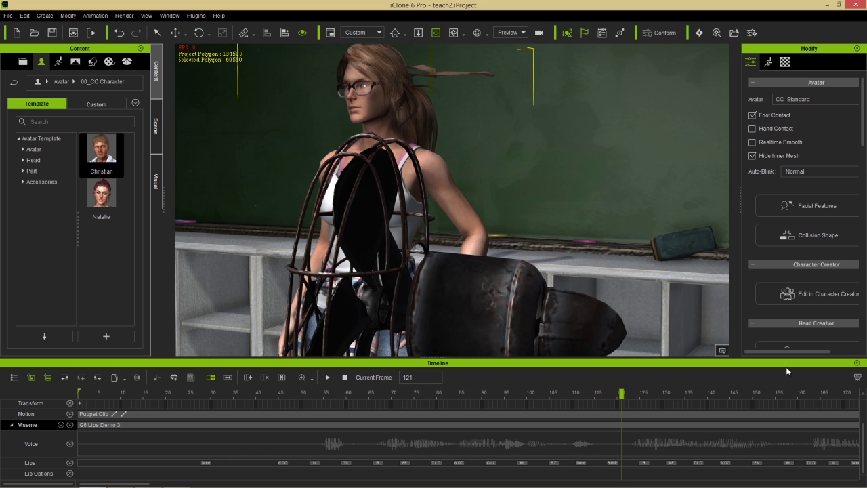
# Step: Restore the separate playback controls and close the timeline
pyautogui.click(855, 364)
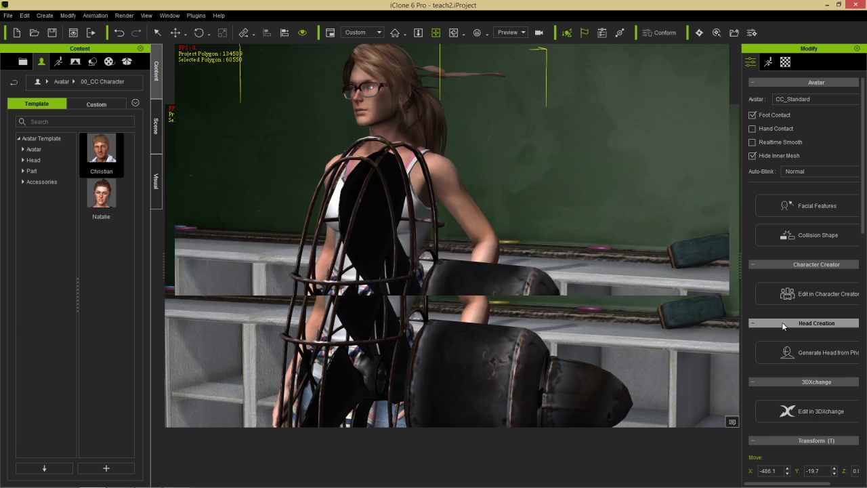
pyautogui.press('F3')
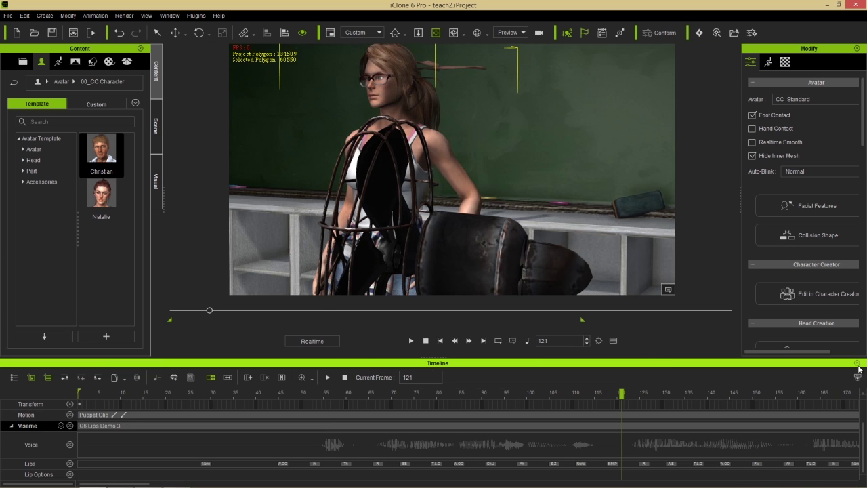
pyautogui.click(856, 364)
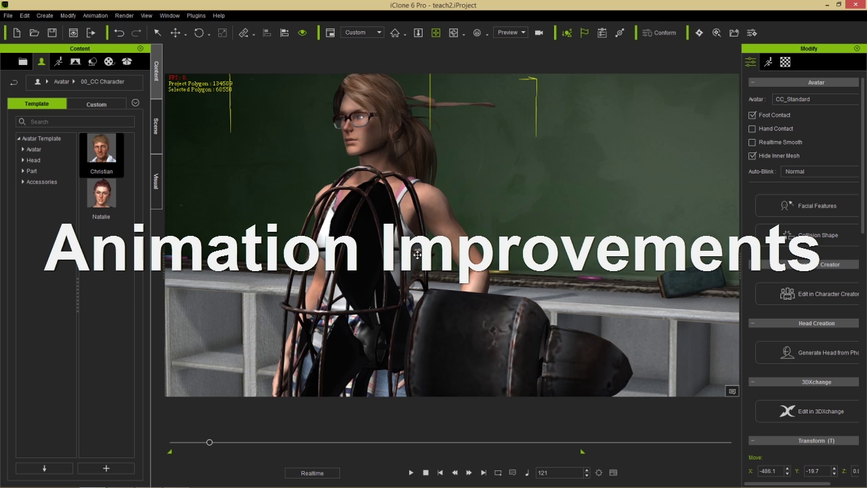
# Step: Scrub through the animation to frame 190 and switch the viewport to the scene's Camera view
pyautogui.moveTo(210, 442); pyautogui.dragTo(171, 449)
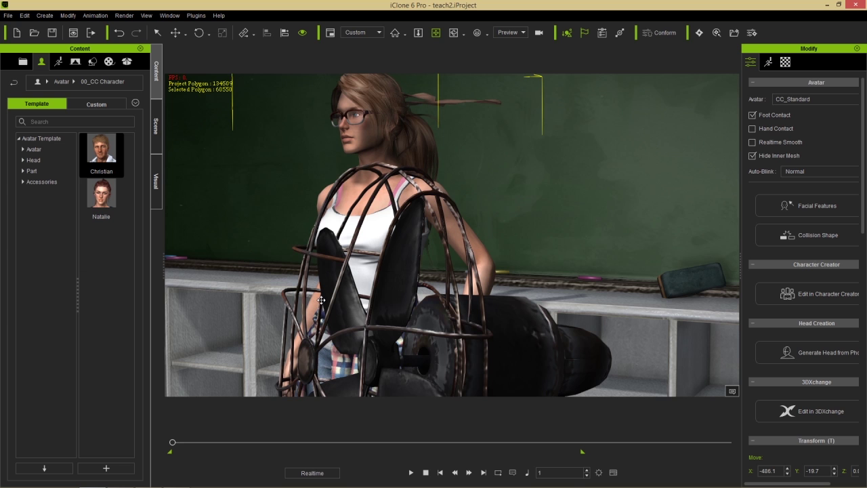
pyautogui.moveTo(172, 443); pyautogui.dragTo(440, 442)
pyautogui.moveTo(351, 439); pyautogui.dragTo(212, 453)
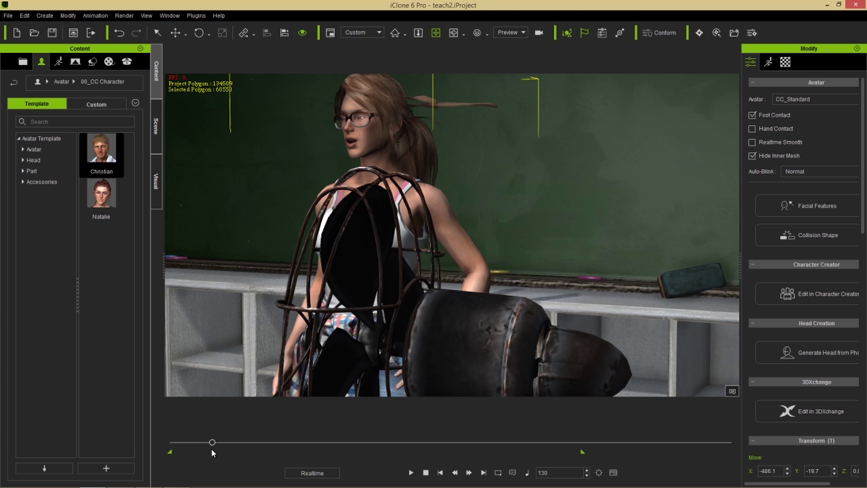
pyautogui.moveTo(213, 445)
pyautogui.mouseDown()
pyautogui.moveTo(173, 450)
pyautogui.moveTo(218, 451)
pyautogui.mouseUp()
pyautogui.moveTo(229, 453); pyautogui.dragTo(231, 453)
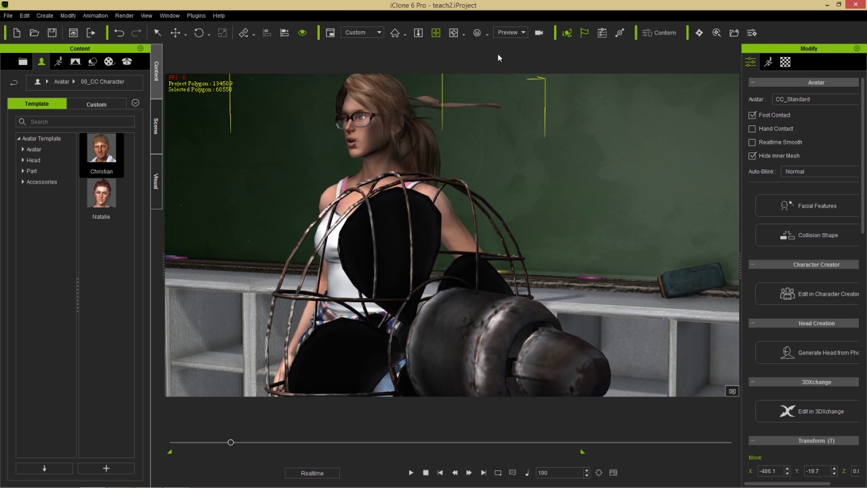
pyautogui.click(516, 34)
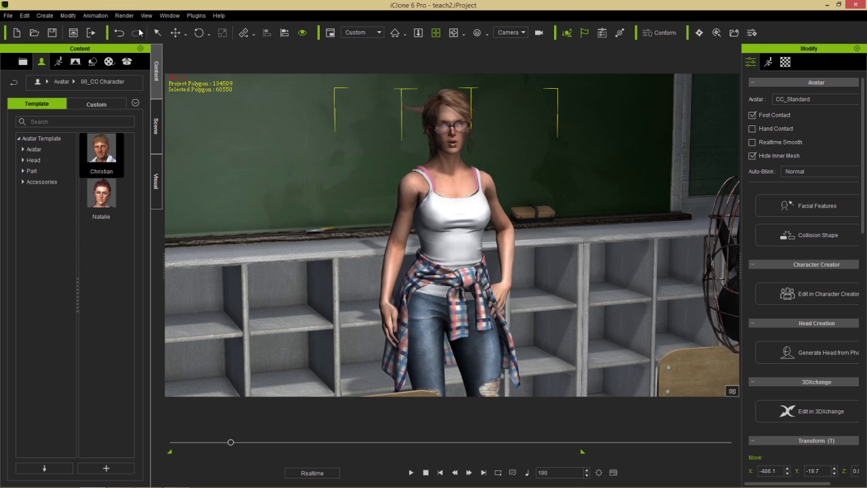
# Step: Review the Remove Scene Animation options for keeping the first, last or current frame
pyautogui.click(95, 15)
pyautogui.moveTo(133, 181)
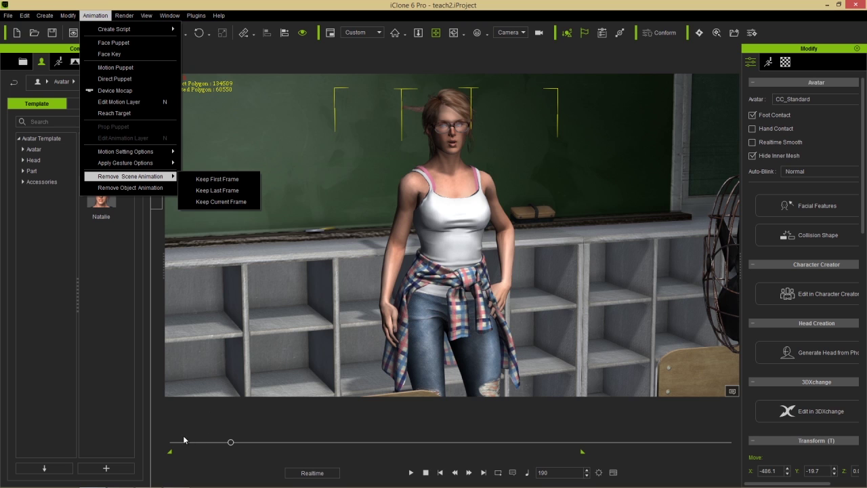
pyautogui.click(228, 202)
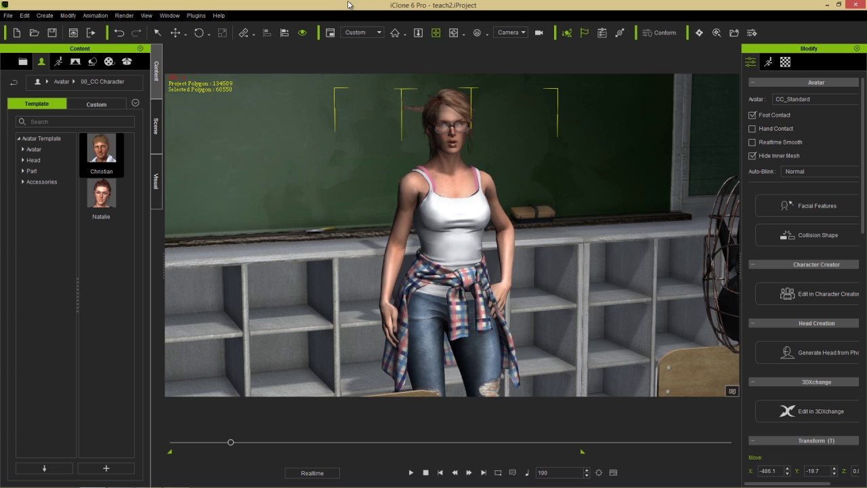
# Step: Reopen the timeline and enable the Constraint track for the CC_Standard avatar
pyautogui.press('F3')
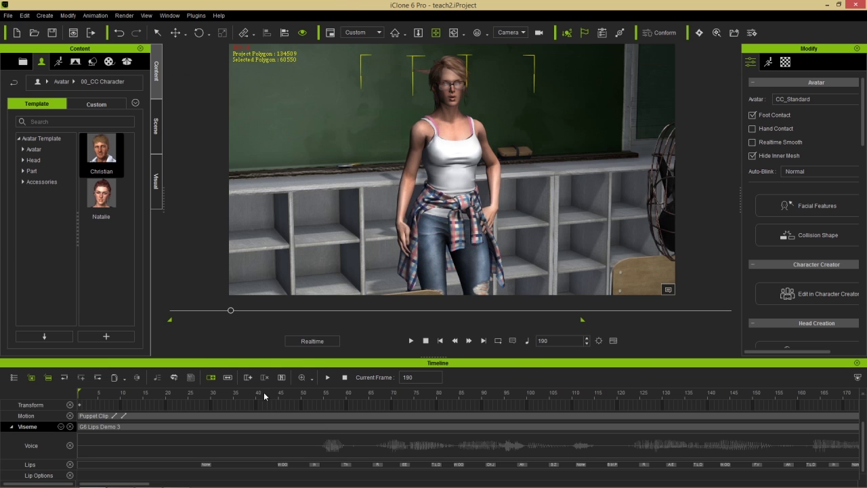
pyautogui.scroll(-5, 205, 438)
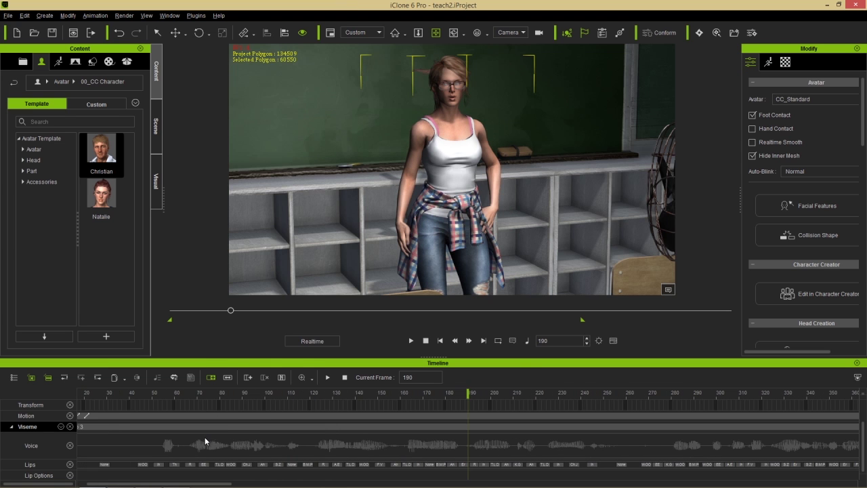
pyautogui.scroll(1, 69, 424)
pyautogui.click(60, 404)
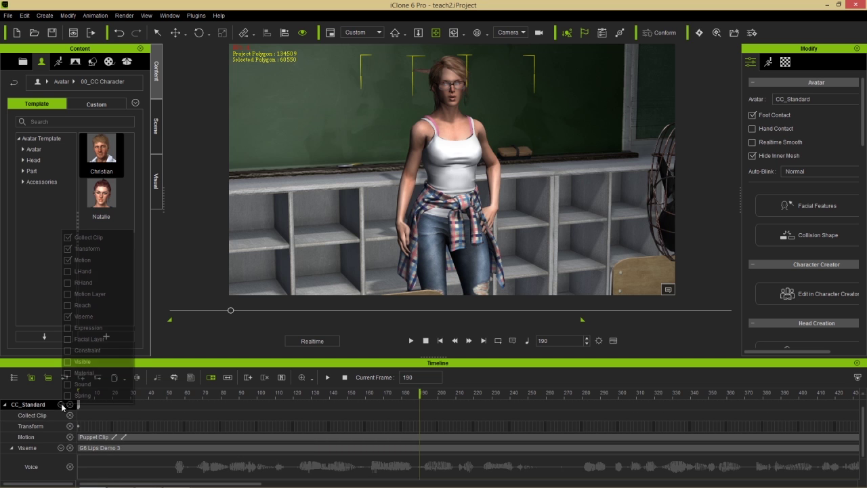
pyautogui.click(69, 352)
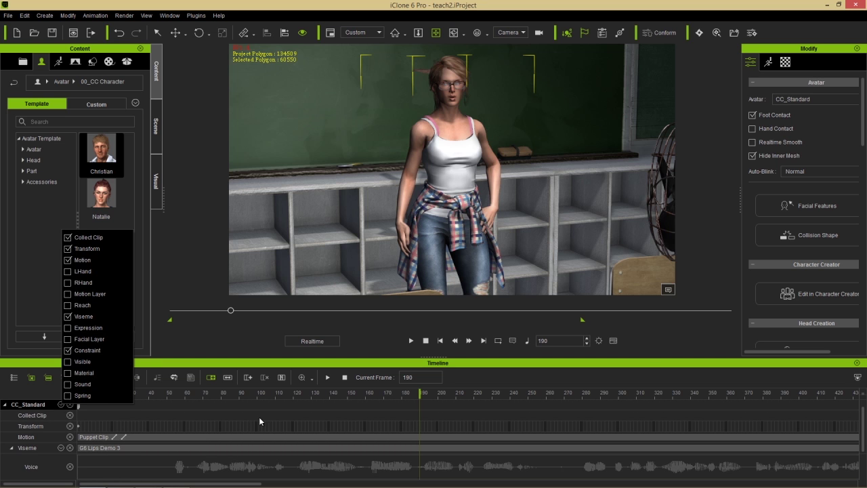
# Step: Set the current frame to 89 and expand the Constraint track to show Look At, Path and Link
pyautogui.click(237, 396)
pyautogui.scroll(-1, 310, 417)
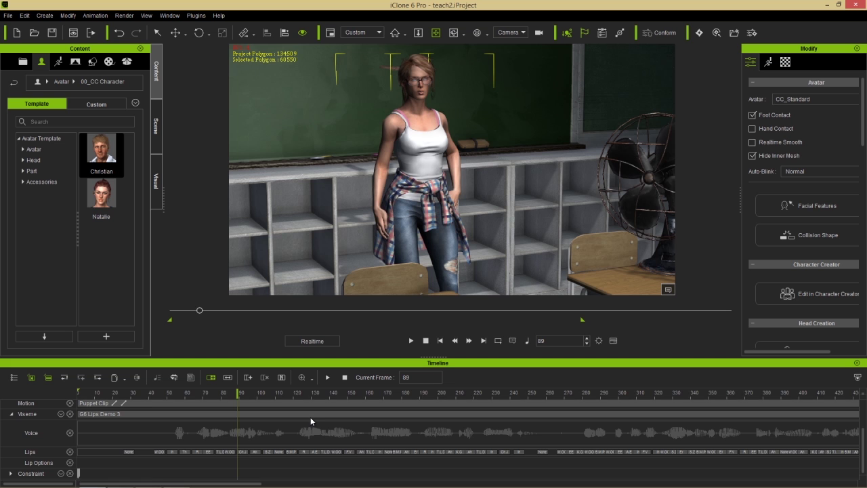
pyautogui.moveTo(241, 482); pyautogui.dragTo(126, 476)
pyautogui.click(11, 473)
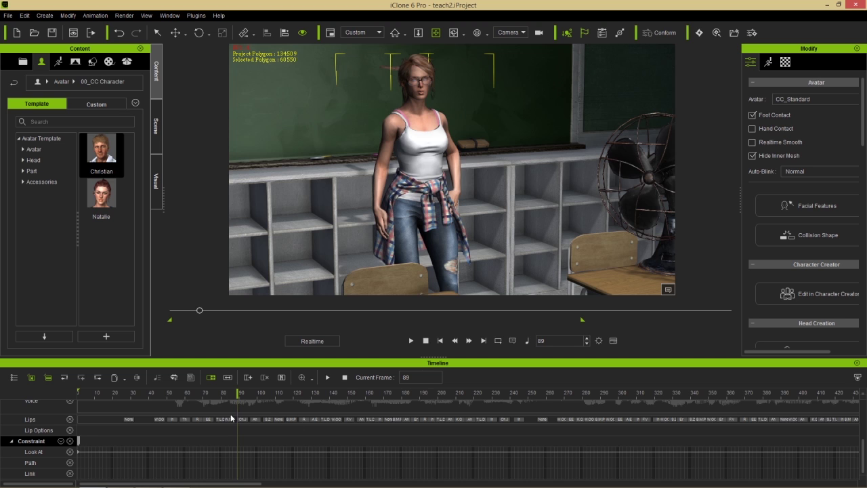
# Step: Remove the scene animation with Keep Current Frame and return the playhead to frame 1 to check the pose
pyautogui.click(95, 15)
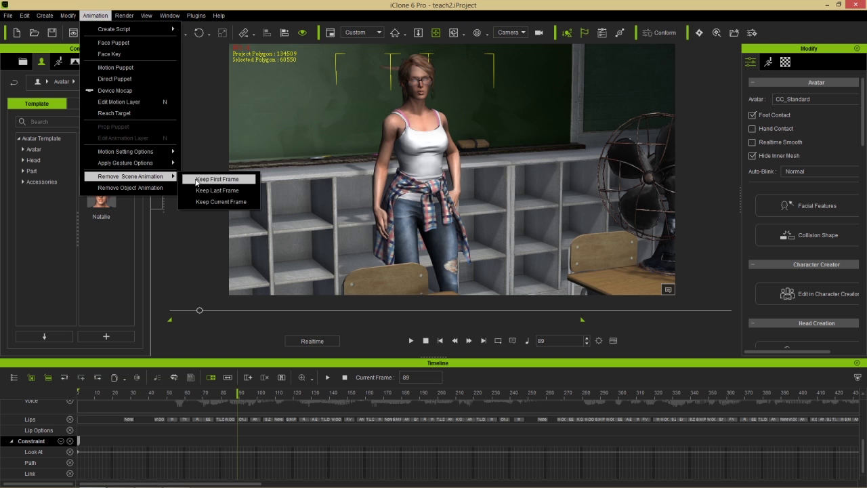
pyautogui.click(216, 202)
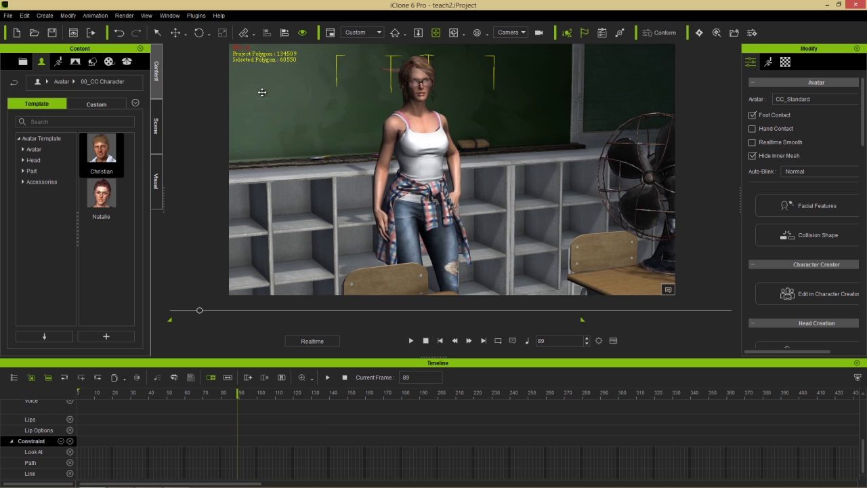
pyautogui.moveTo(199, 313); pyautogui.dragTo(172, 312)
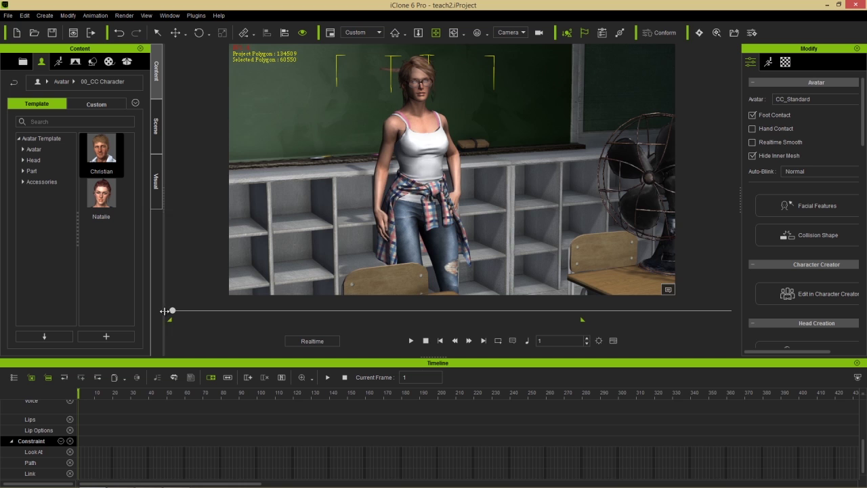
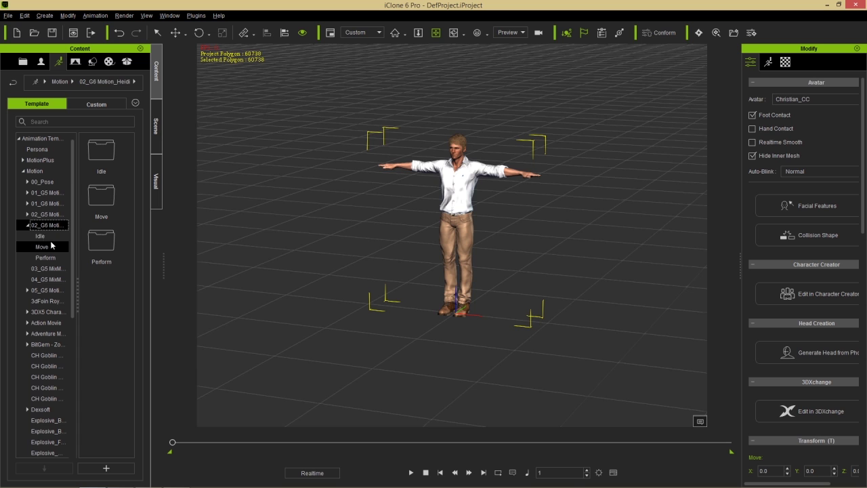
# Step: Apply the Idle motion from the 01_G6 Motion library to the Christian_CC avatar and pause playback at frame 136
pyautogui.click(42, 247)
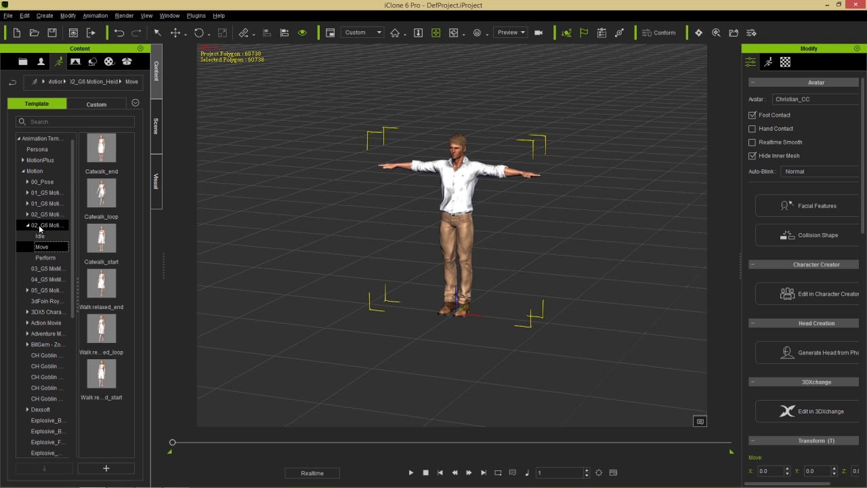
pyautogui.doubleClick(42, 225)
pyautogui.click(46, 204)
pyautogui.click(42, 214)
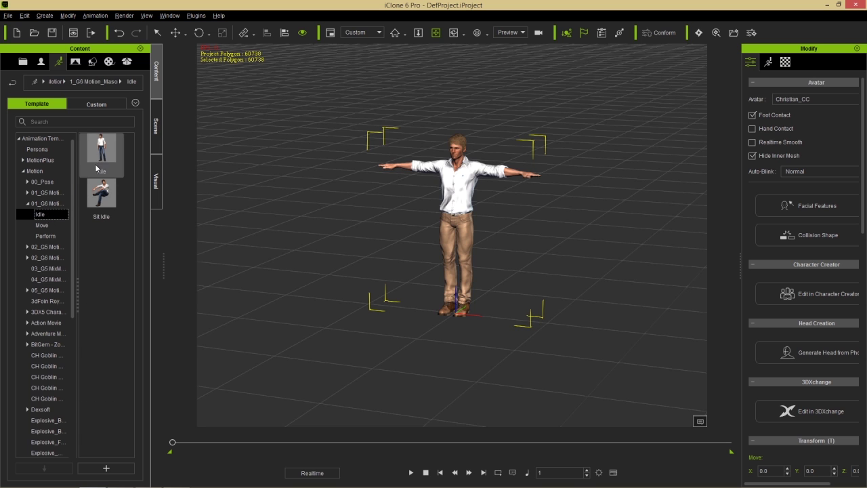
pyautogui.moveTo(101, 148); pyautogui.dragTo(331, 252)
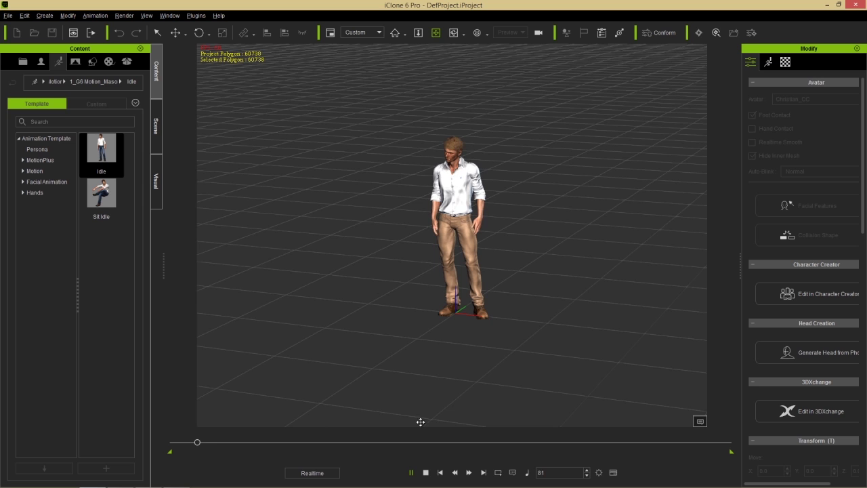
pyautogui.click(412, 470)
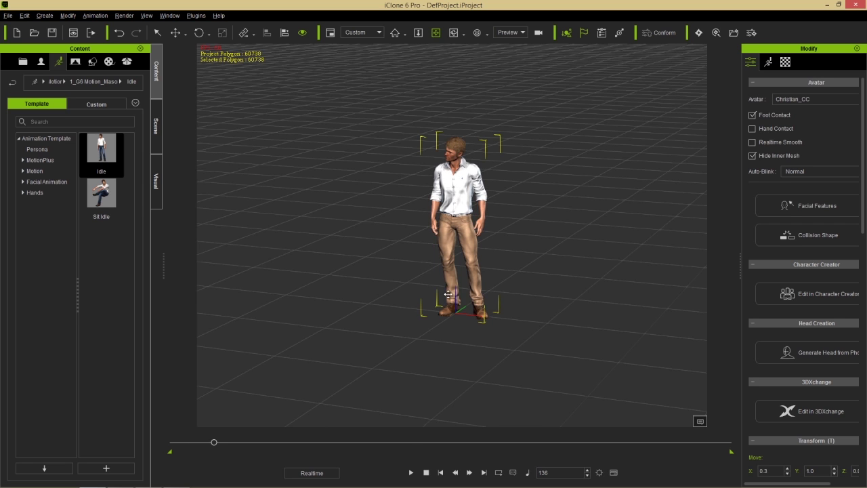
# Step: Open Edit Motion Layer for the avatar, preview the skeleton with Bone Edit Mode on and off, and close the editor
pyautogui.scroll(4, 523, 287)
pyautogui.scroll(2, 515, 204)
pyautogui.moveTo(515, 203); pyautogui.dragTo(648, 251, button='middle')
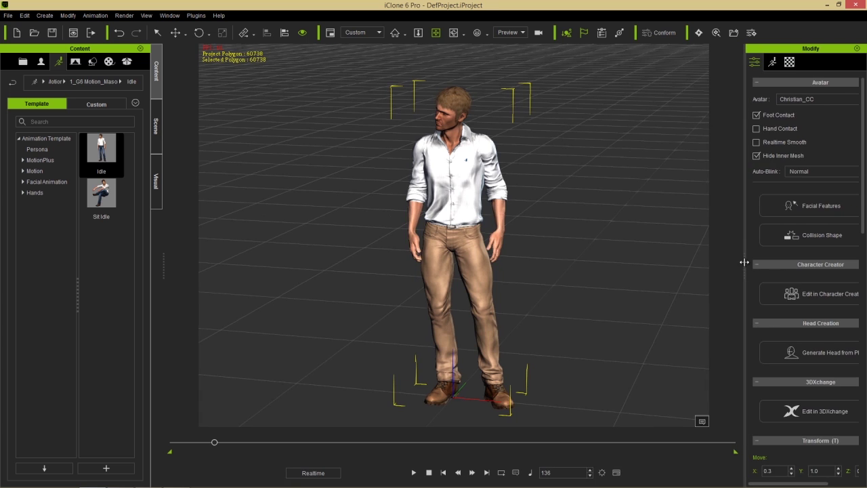
pyautogui.moveTo(740, 267); pyautogui.dragTo(700, 268)
pyautogui.click(729, 61)
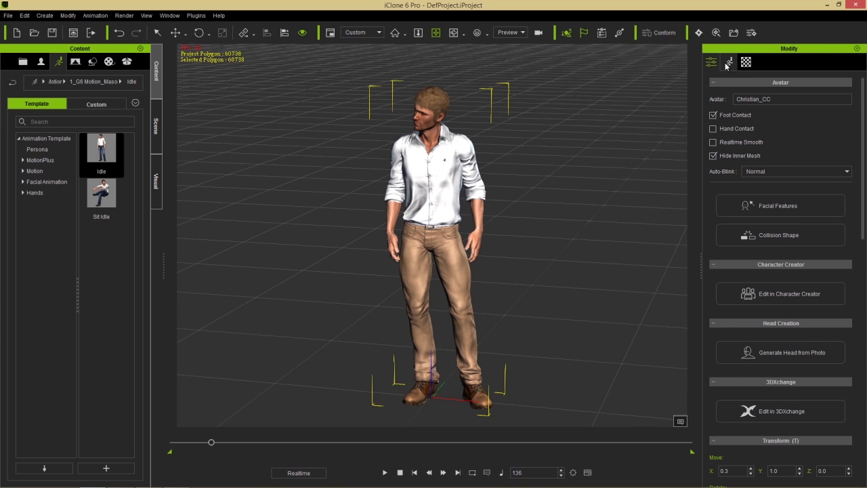
pyautogui.click(786, 193)
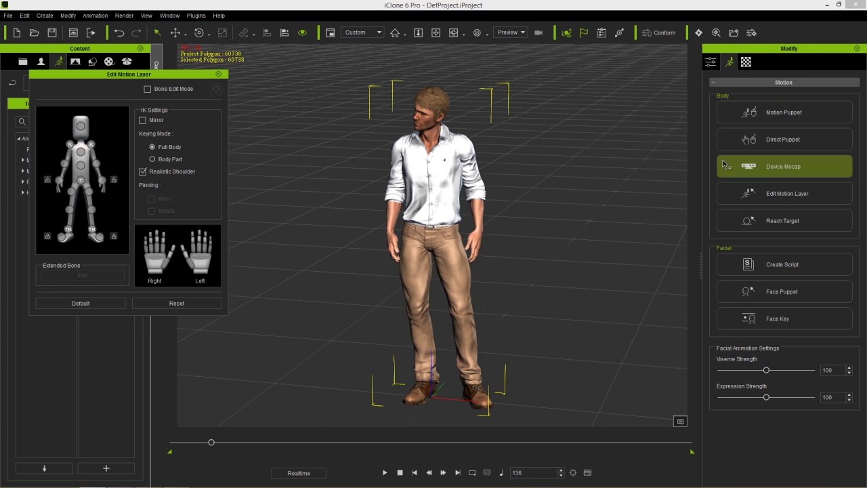
pyautogui.click(148, 91)
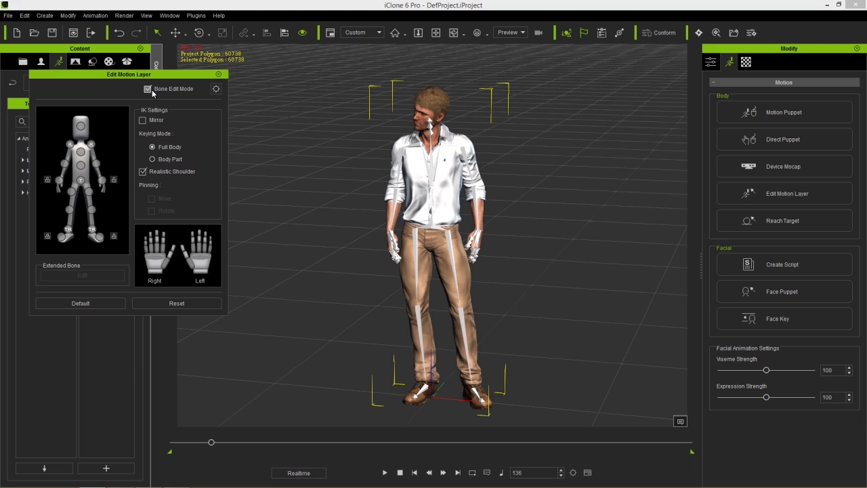
pyautogui.click(148, 90)
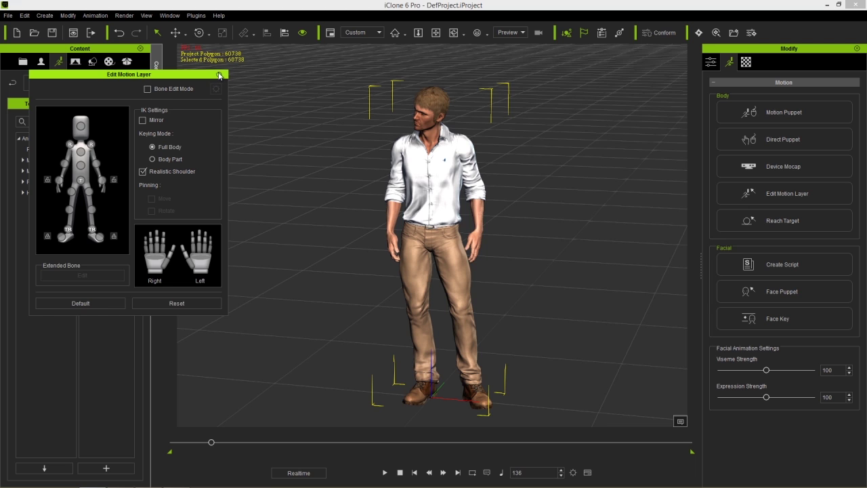
pyautogui.click(218, 75)
# Step: Reopen Edit Motion Layer, rotate the avatar's left elbow slightly with Bone Edit Mode off, and close the editor
pyautogui.click(797, 197)
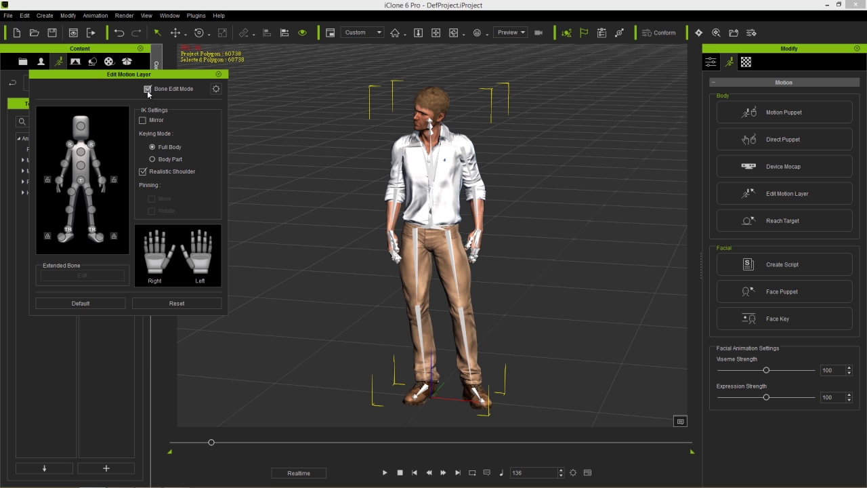
pyautogui.click(147, 90)
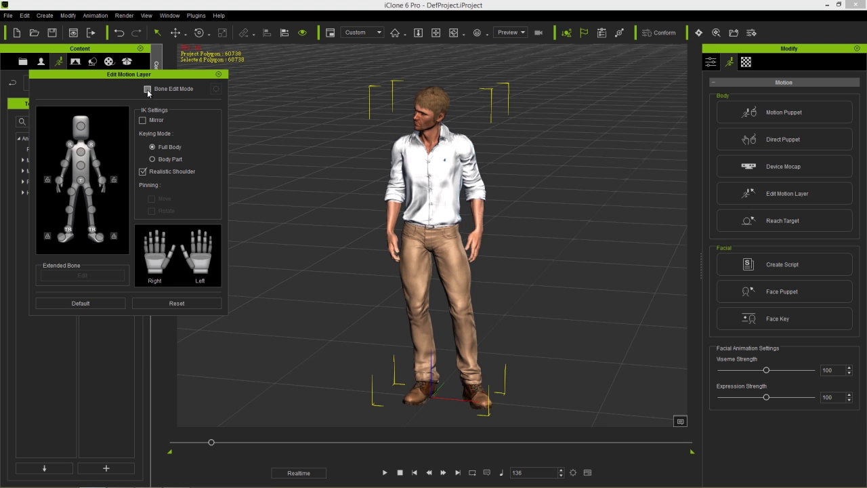
pyautogui.click(147, 89)
pyautogui.click(97, 164)
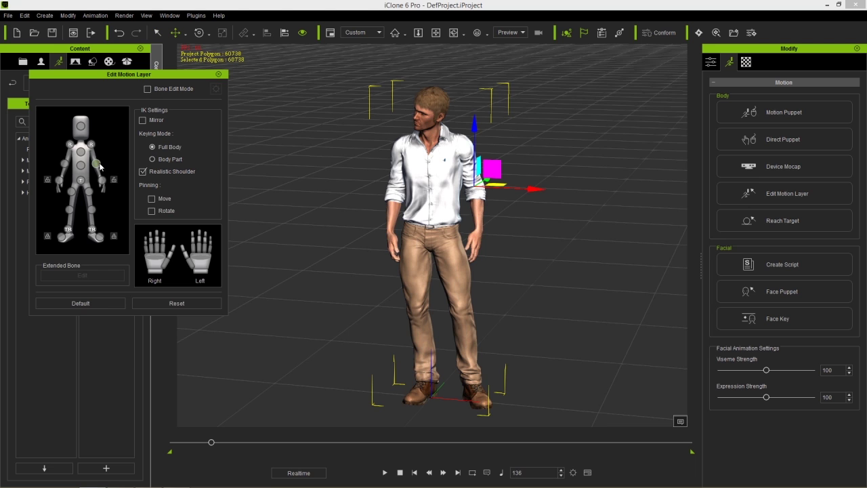
pyautogui.press('e')
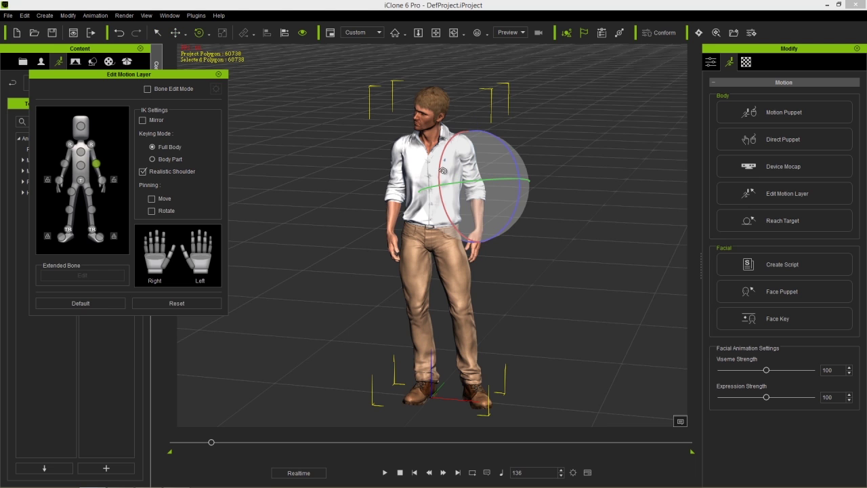
pyautogui.moveTo(443, 172); pyautogui.dragTo(463, 168)
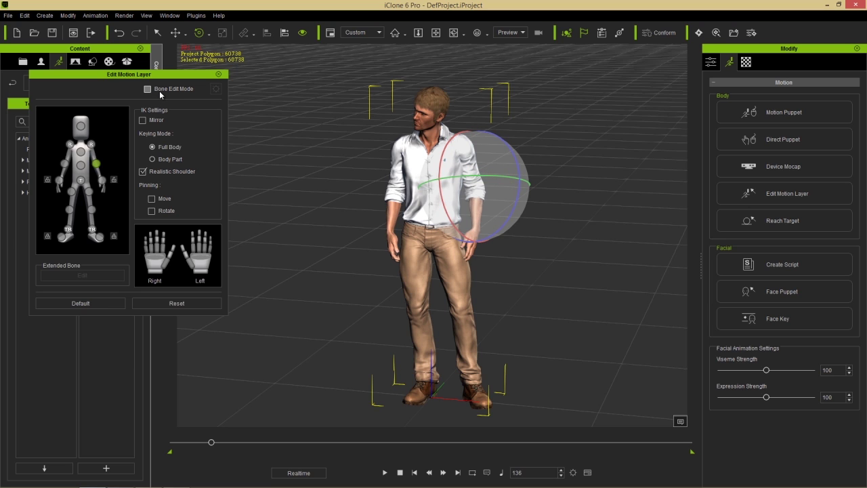
pyautogui.click(218, 73)
# Step: Return to frame 1 and place the Cat from the 3D LiveProps library beside the avatar
pyautogui.moveTo(509, 292); pyautogui.dragTo(440, 268)
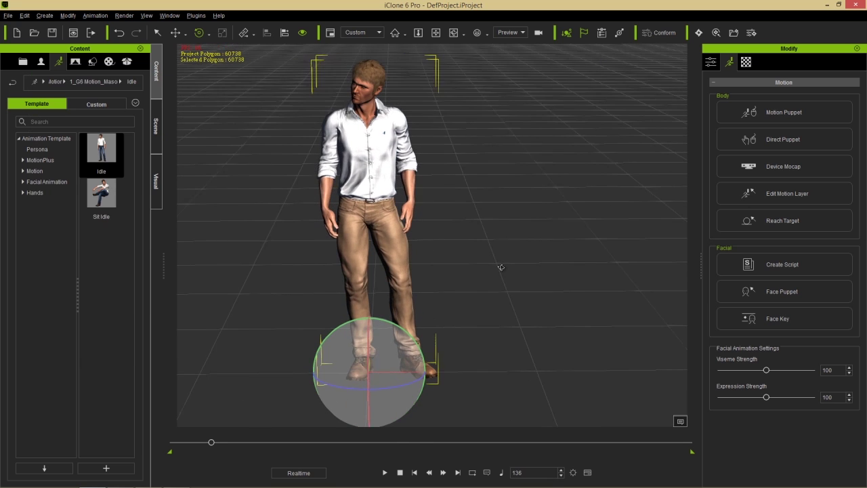
pyautogui.moveTo(212, 444); pyautogui.dragTo(173, 442)
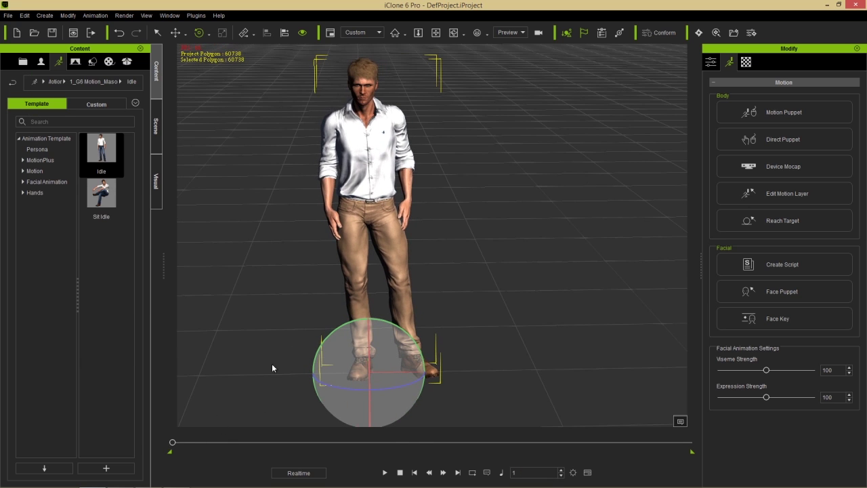
pyautogui.click(97, 66)
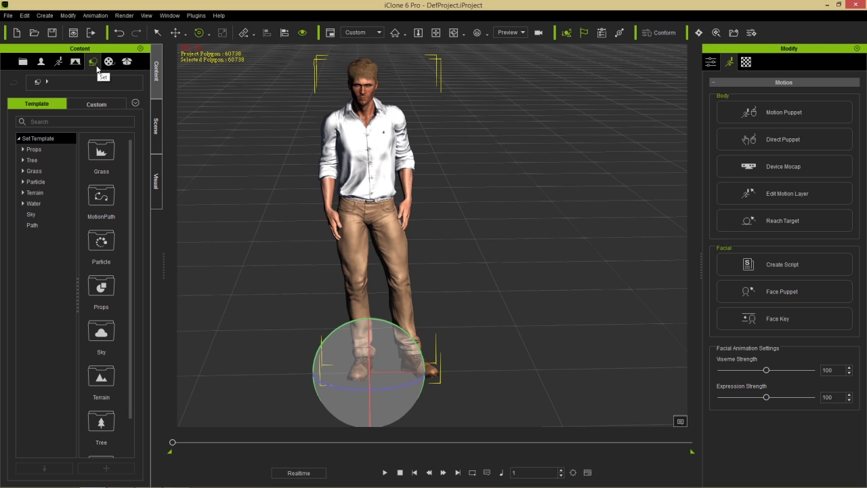
pyautogui.click(34, 149)
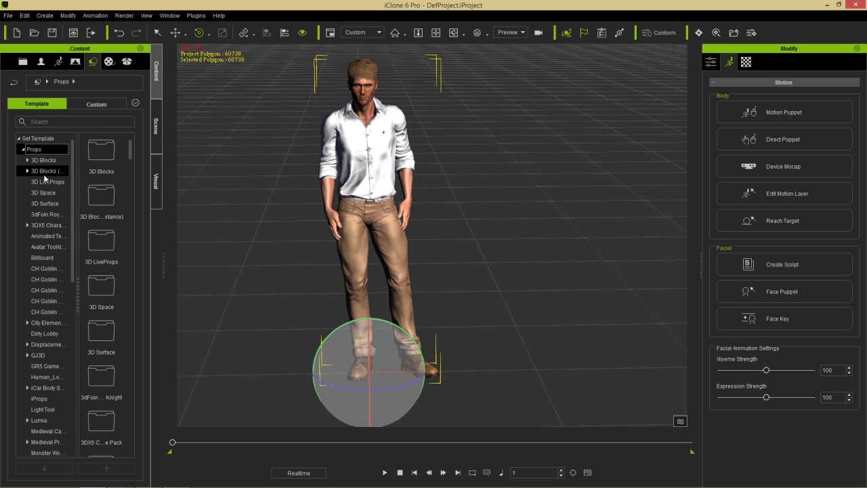
pyautogui.click(48, 182)
pyautogui.moveTo(95, 160); pyautogui.dragTo(515, 370)
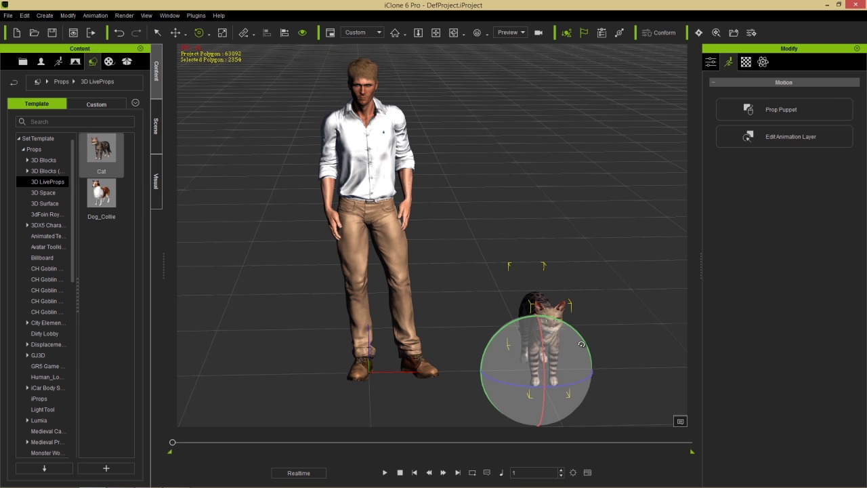
# Step: Make the cat perform its Idle animation and set the playhead to frame 140
pyautogui.moveTo(633, 337); pyautogui.dragTo(501, 244, button='right')
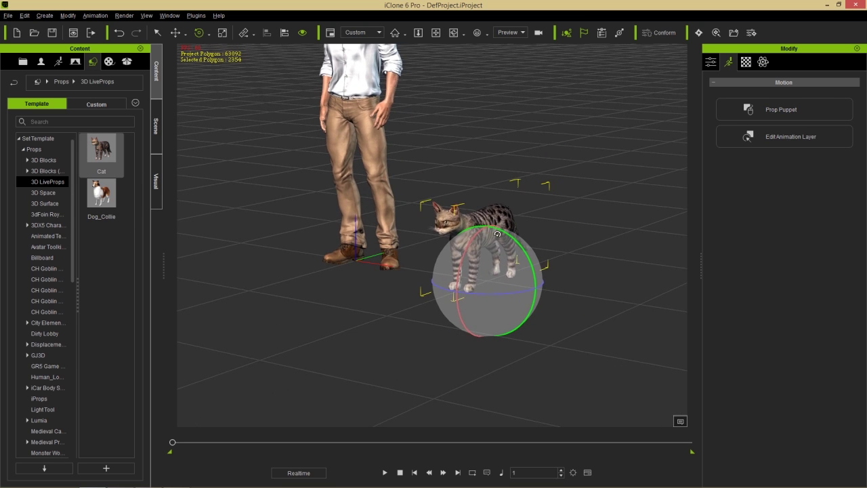
pyautogui.rightClick(484, 218)
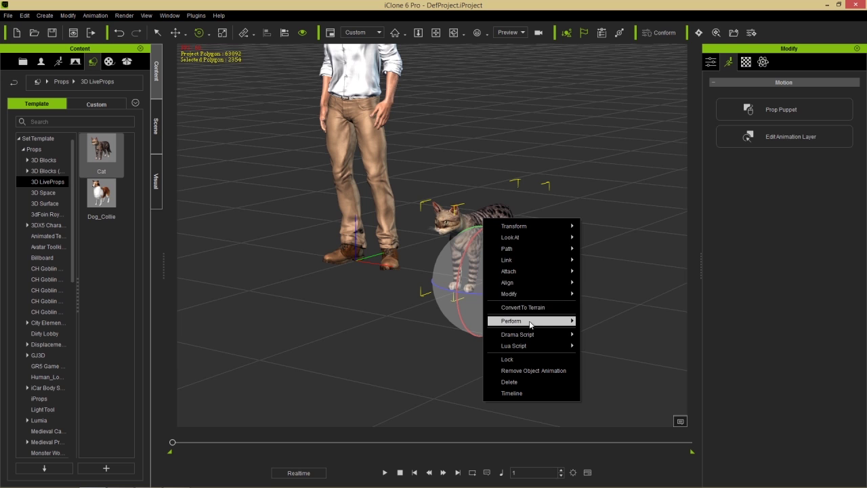
pyautogui.moveTo(531, 321)
pyautogui.click(608, 321)
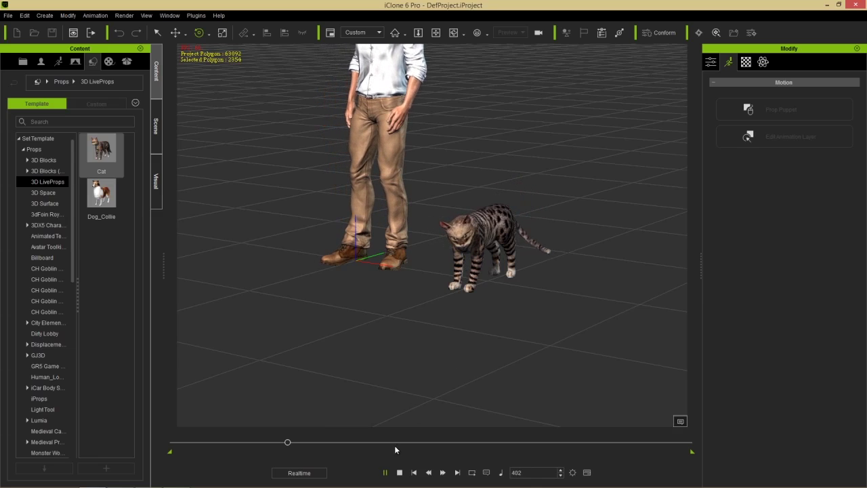
pyautogui.moveTo(301, 444); pyautogui.dragTo(190, 443)
pyautogui.moveTo(475, 311); pyautogui.dragTo(395, 328, button='right')
pyautogui.moveTo(193, 443); pyautogui.dragTo(212, 443)
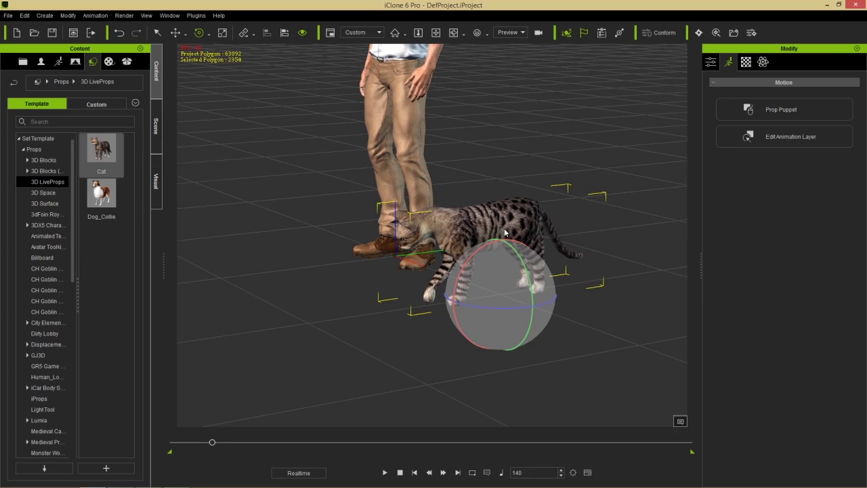
# Step: Open the cat's animation layer editor with Bone Edit Mode enabled and rotate the Bip01 R Forearm bone to raise the paw
pyautogui.click(798, 139)
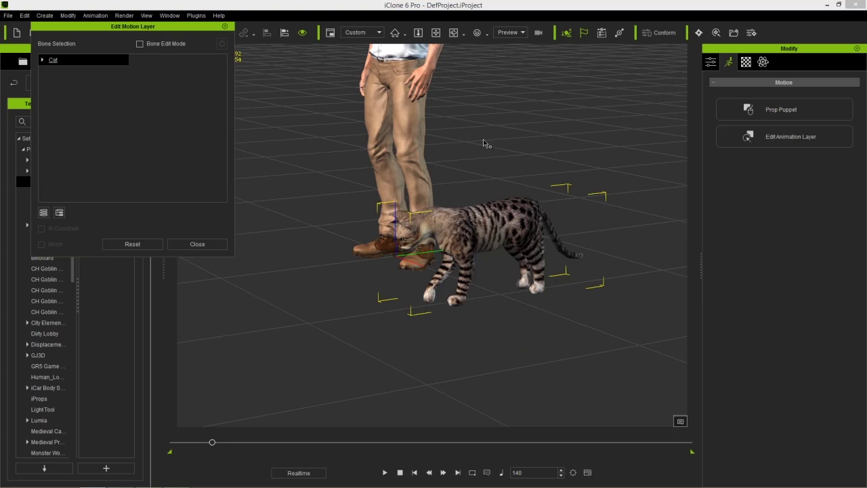
pyautogui.click(141, 43)
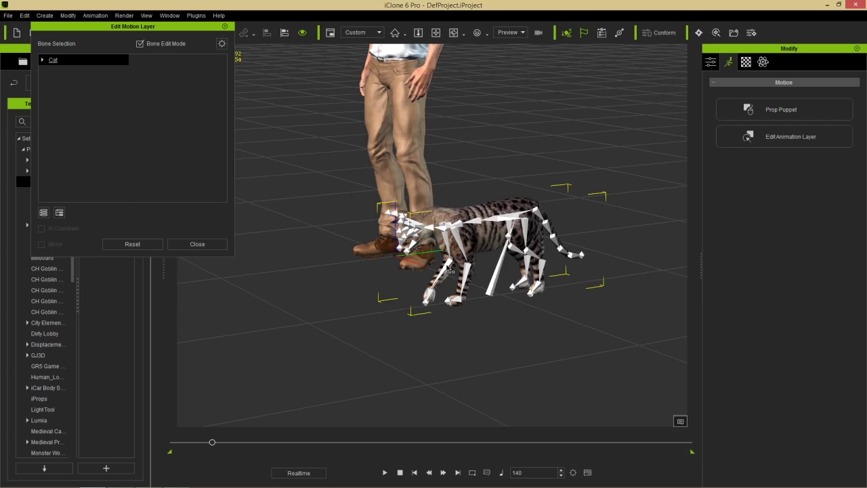
pyautogui.click(449, 271)
pyautogui.press('e')
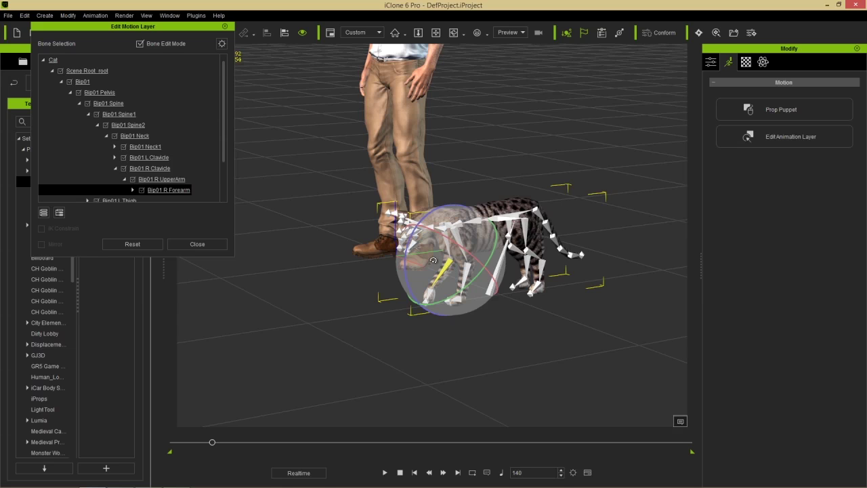
pyautogui.moveTo(408, 252); pyautogui.dragTo(415, 234)
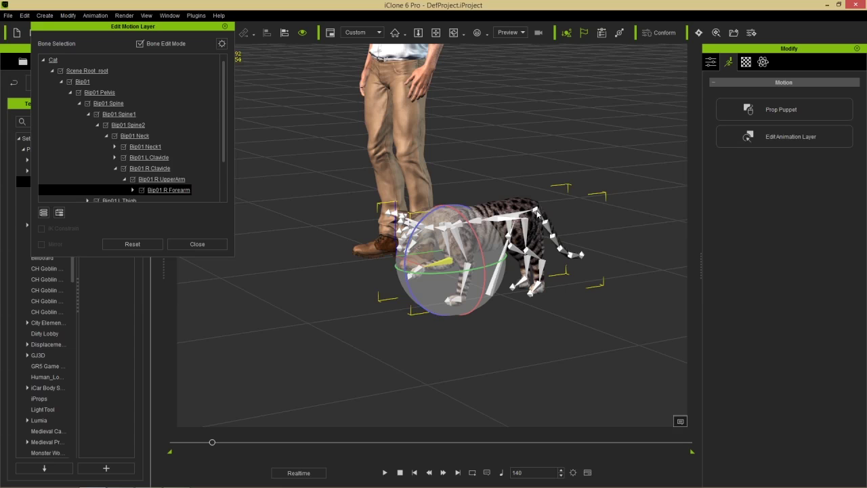
# Step: Rotate the cat's Bip01 Tail and Bip01 Neck1 bones to raise the tail and head
pyautogui.click(537, 212)
pyautogui.moveTo(498, 203); pyautogui.dragTo(490, 235)
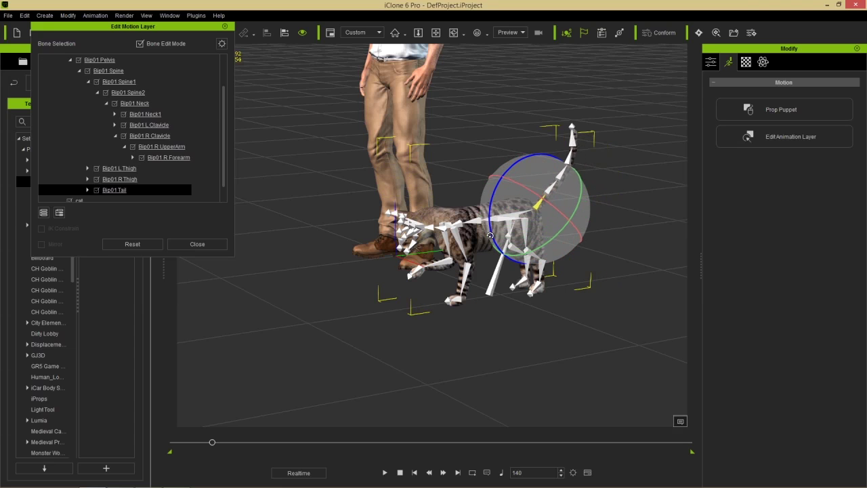
pyautogui.click(427, 230)
pyautogui.moveTo(405, 179); pyautogui.dragTo(442, 174)
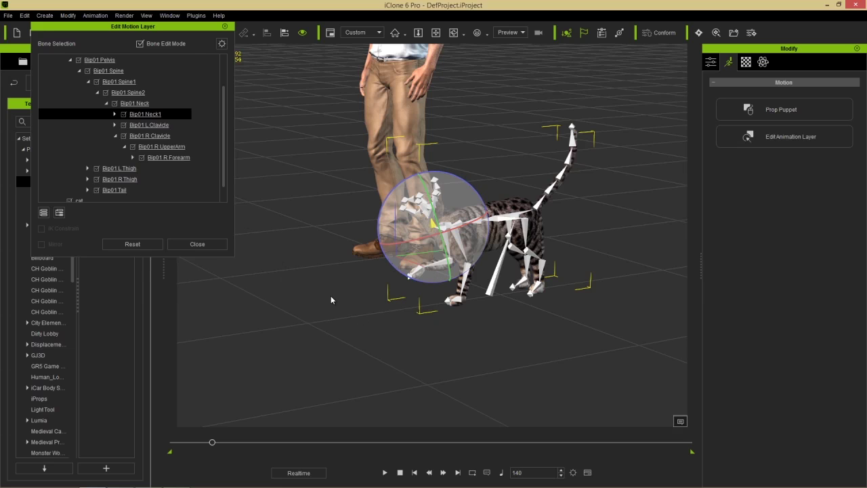
# Step: Open the timeline and show the cat's Animation track, zoomed to fit the whole Idle clip
pyautogui.press('F3')
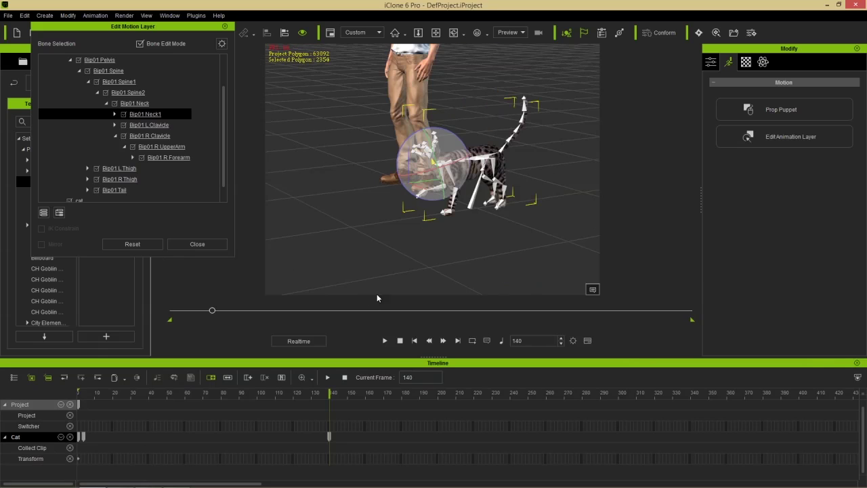
pyautogui.click(61, 437)
pyautogui.click(66, 360)
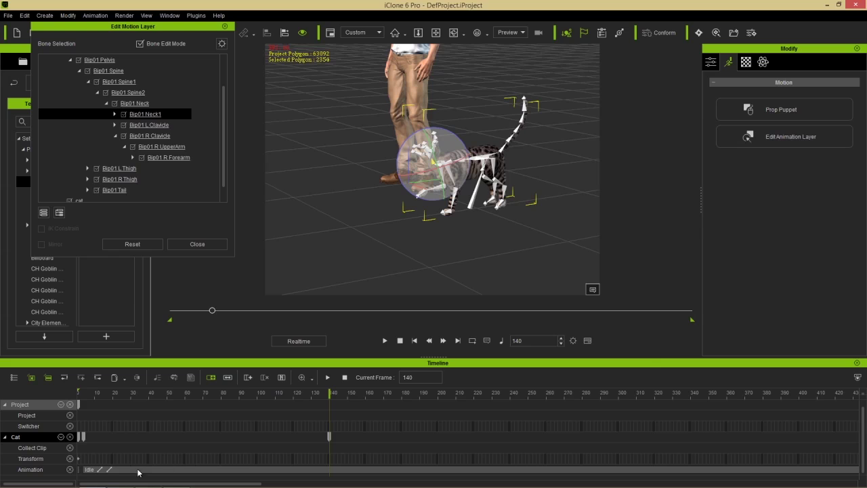
pyautogui.scroll(-3, 344, 463)
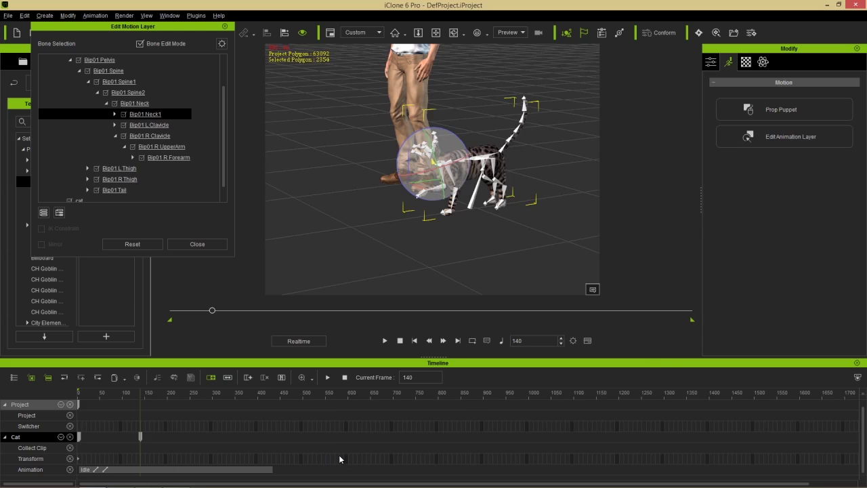
pyautogui.scroll(2, 191, 448)
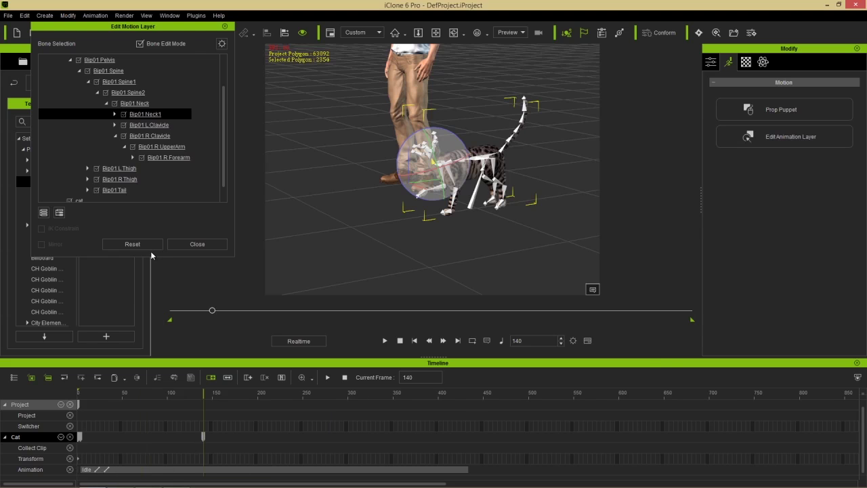
# Step: Move the playhead to frame 188 and reset the cat's bone edits there
pyautogui.moveTo(209, 400); pyautogui.dragTo(248, 391)
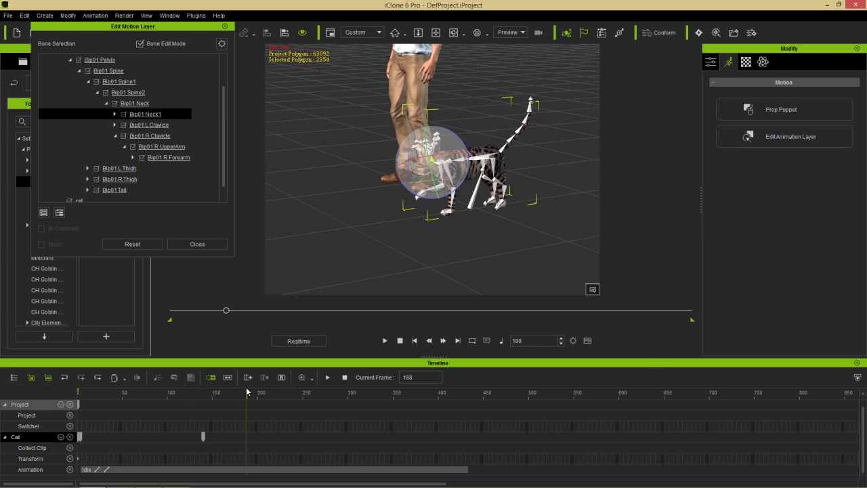
pyautogui.click(145, 245)
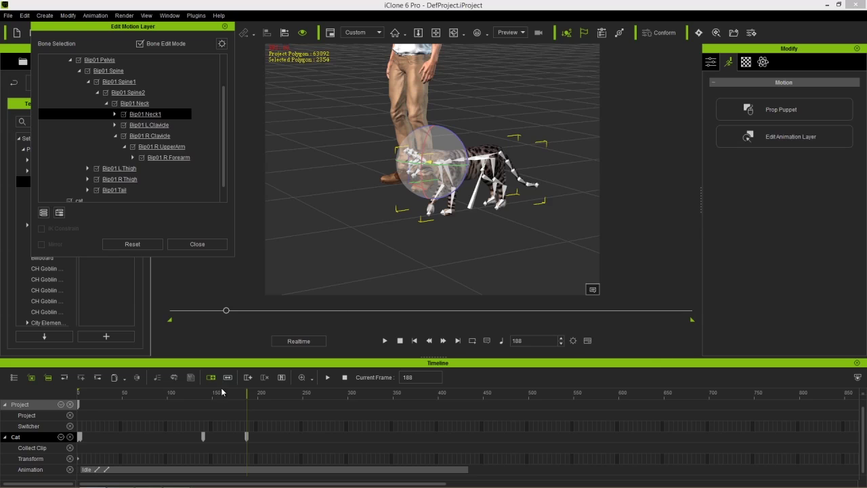
# Step: Move the playhead to frame 104, reset the cat's bone edits there, and scrub forward to frame 164
pyautogui.moveTo(221, 391); pyautogui.dragTo(174, 392)
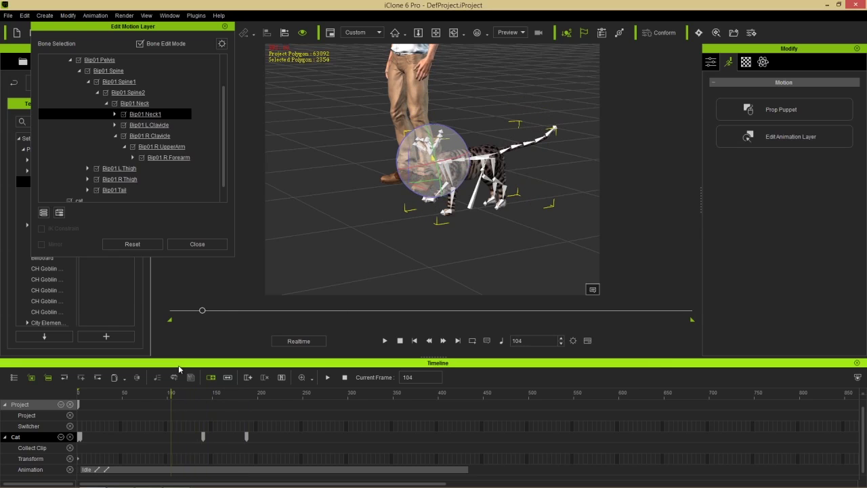
pyautogui.click(133, 245)
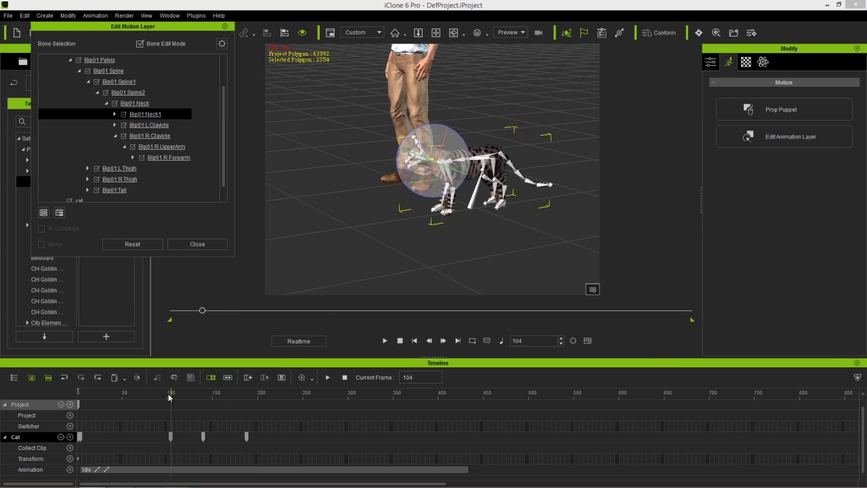
pyautogui.moveTo(168, 397); pyautogui.dragTo(224, 402)
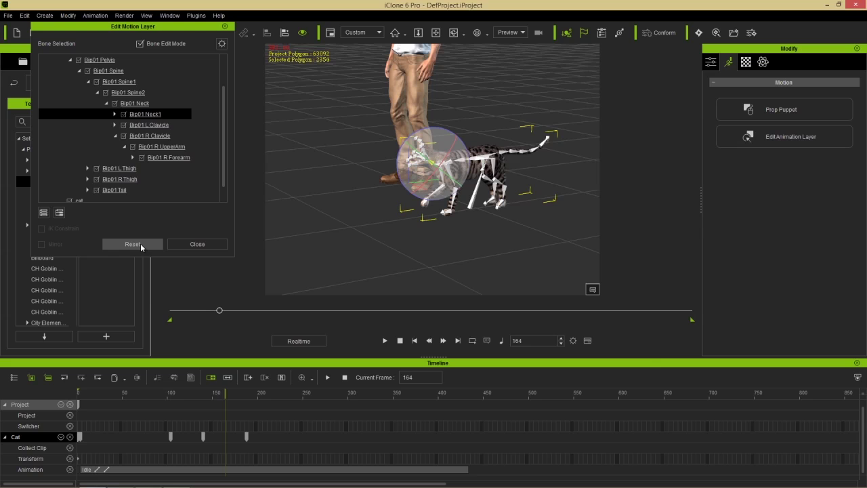
# Step: Close the cat's motion layer editor and the timeline, with playback stopped and returned to frame 1
pyautogui.click(196, 244)
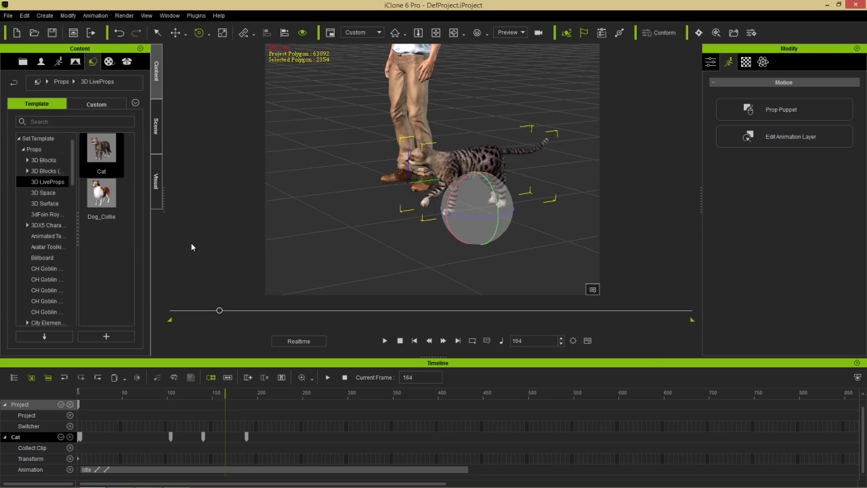
pyautogui.click(399, 341)
pyautogui.click(858, 365)
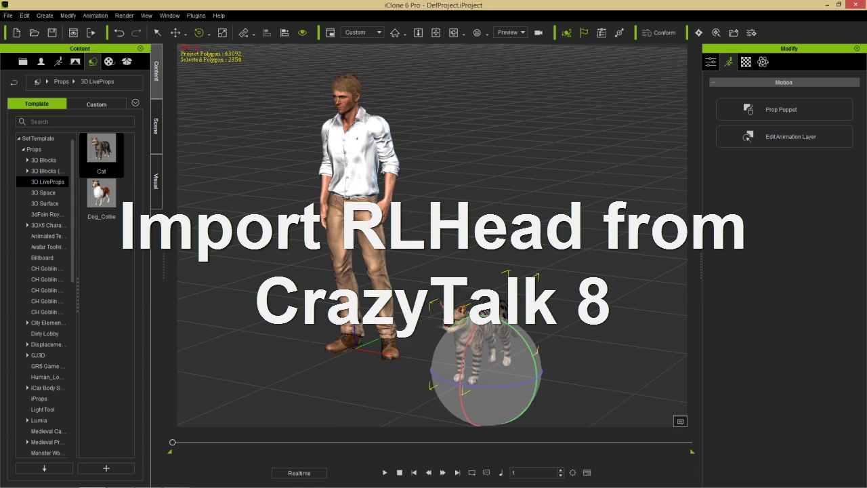
# Step: Delete the cat from the scene and select the Christian_CC avatar
pyautogui.press('Delete')
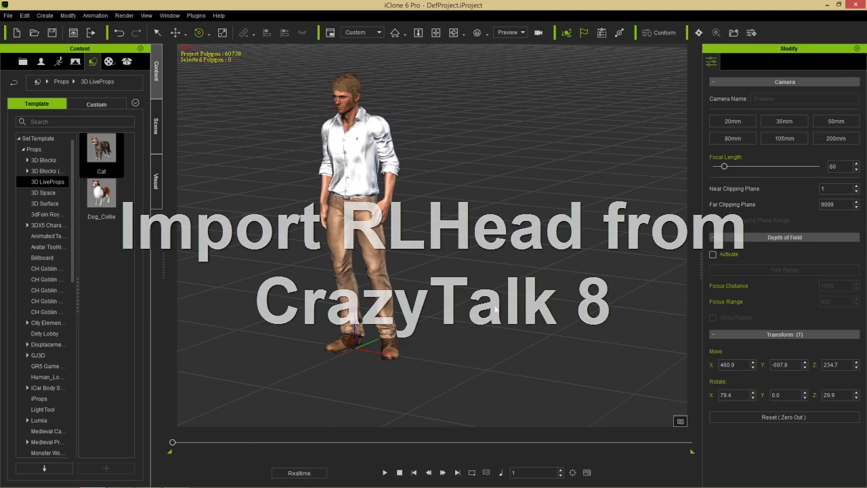
pyautogui.click(349, 164)
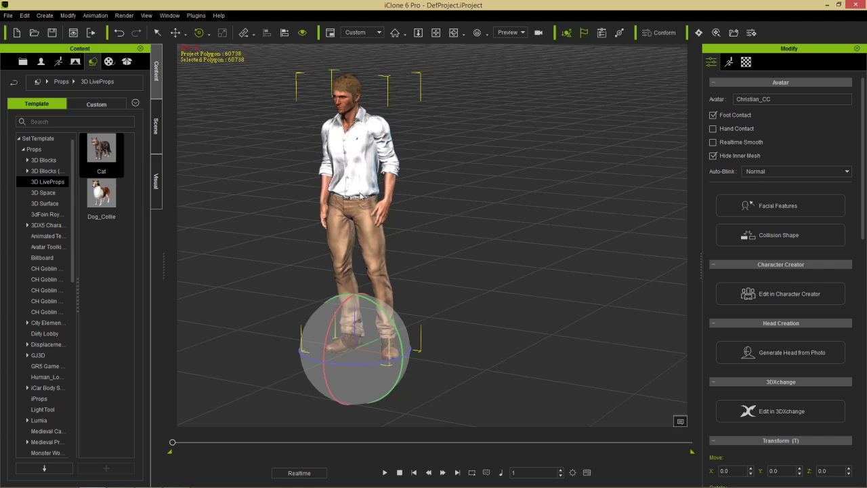
pyautogui.moveTo(326, 171); pyautogui.dragTo(443, 210, button='right')
pyautogui.scroll(5, 449, 173)
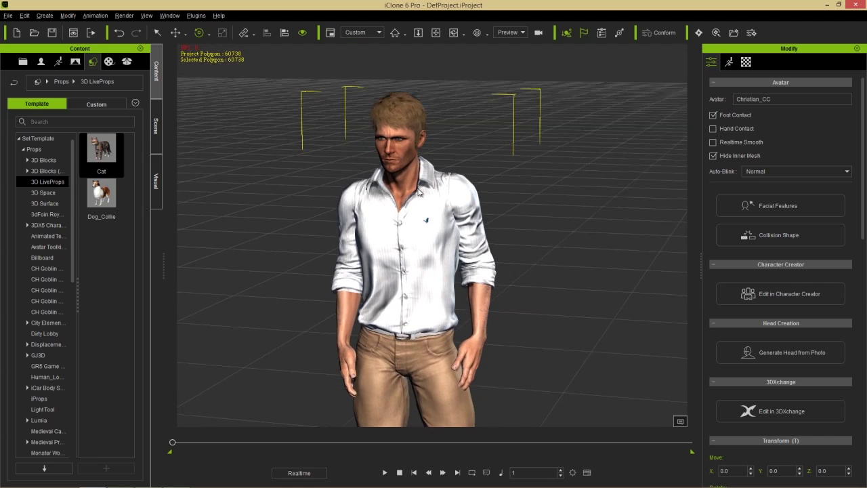
# Step: Switch to CrazyTalk 8 and show the custom 3D Actor folder in the content library
pyautogui.hotkey('alt', 'Tab')
pyautogui.hotkey('alt', 'Tab')
pyautogui.hotkey('alt', 'Tab')
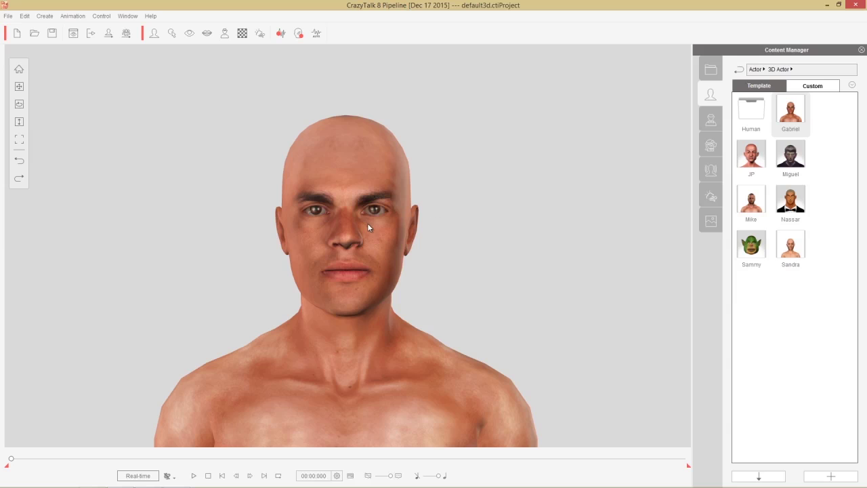
pyautogui.click(756, 70)
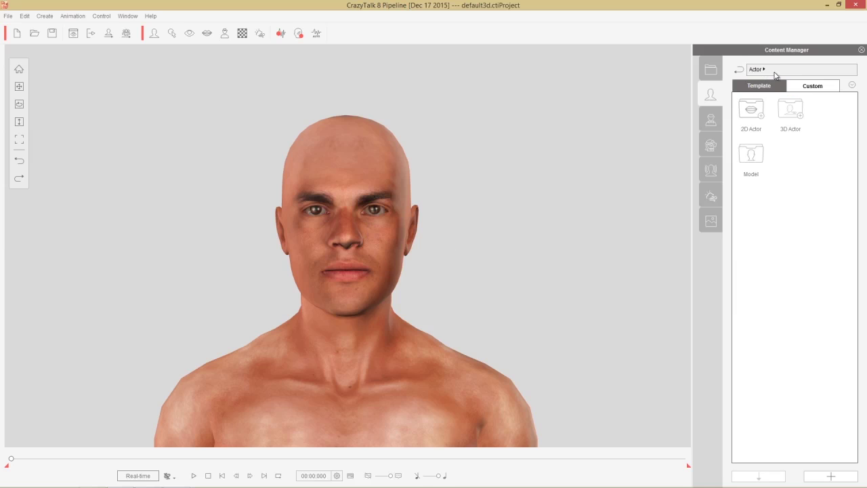
pyautogui.doubleClick(793, 115)
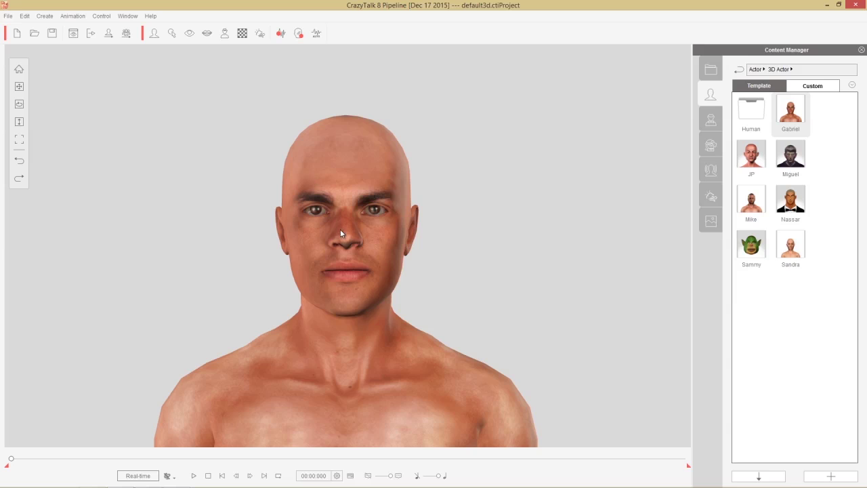
# Step: Export the actor's head to the Desktop as a Reallusion Head (RLHead) file named "Gabriel Head"
pyautogui.click(109, 33)
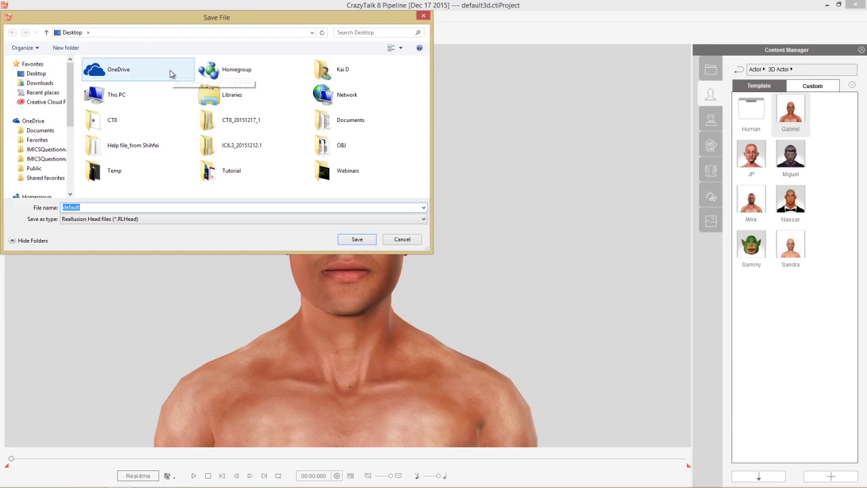
pyautogui.write('M')
pyautogui.press('BackSpace')
pyautogui.write('G')
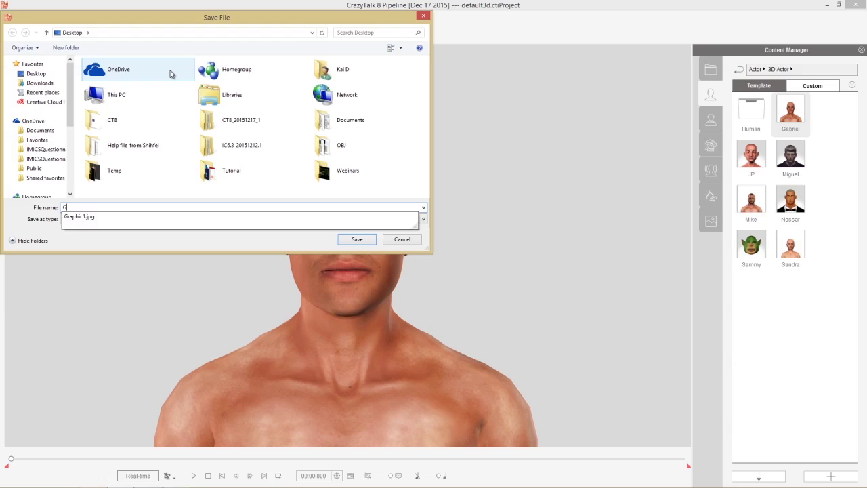
pyautogui.write('abiie')
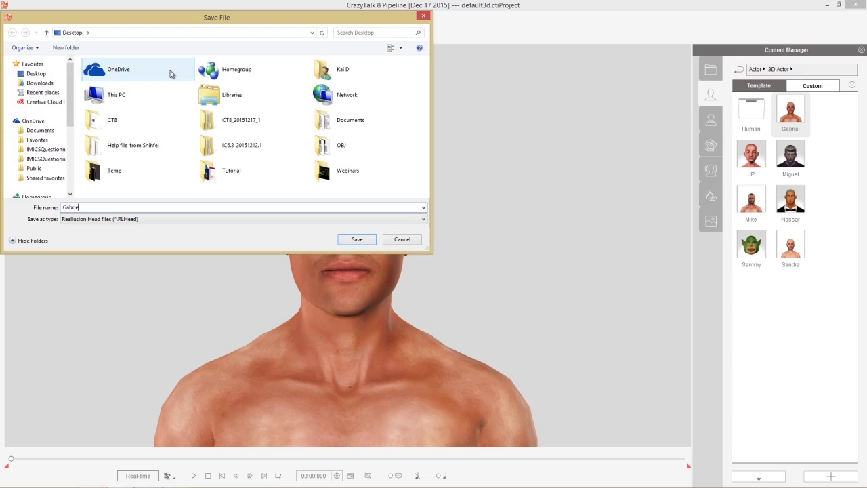
pyautogui.write('l Head')
pyautogui.press('Return')
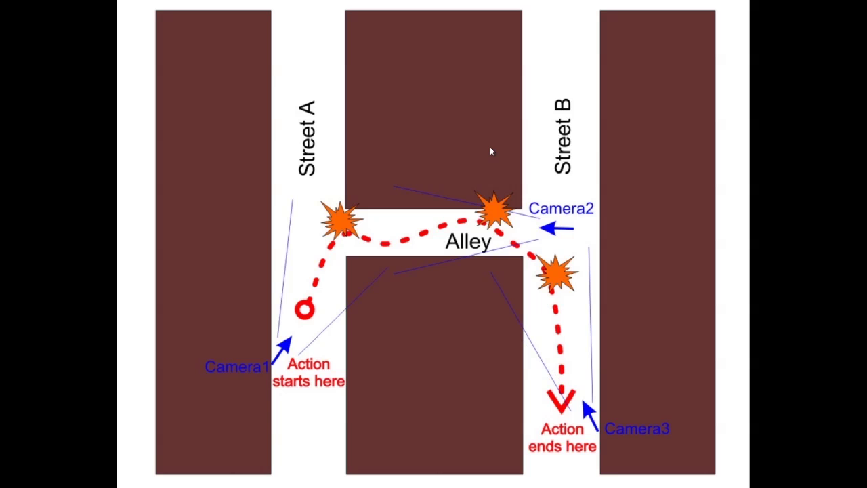
# Step: Close the Graphic1 image viewer and move Gabriel Head.RLHead to an empty area of the desktop
pyautogui.press('Escape')
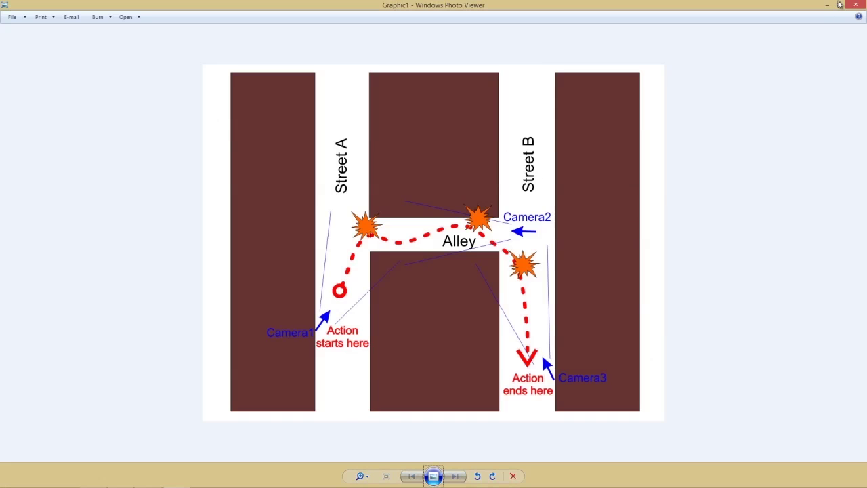
pyautogui.click(856, 4)
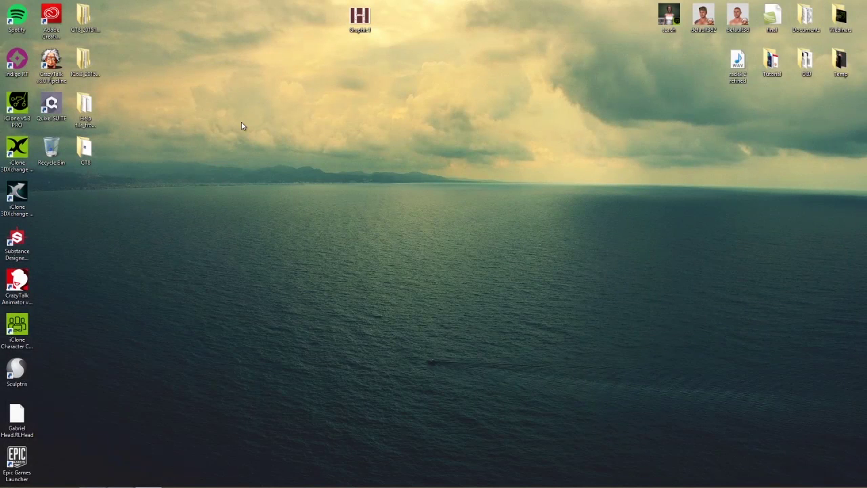
pyautogui.moveTo(17, 414); pyautogui.dragTo(327, 195)
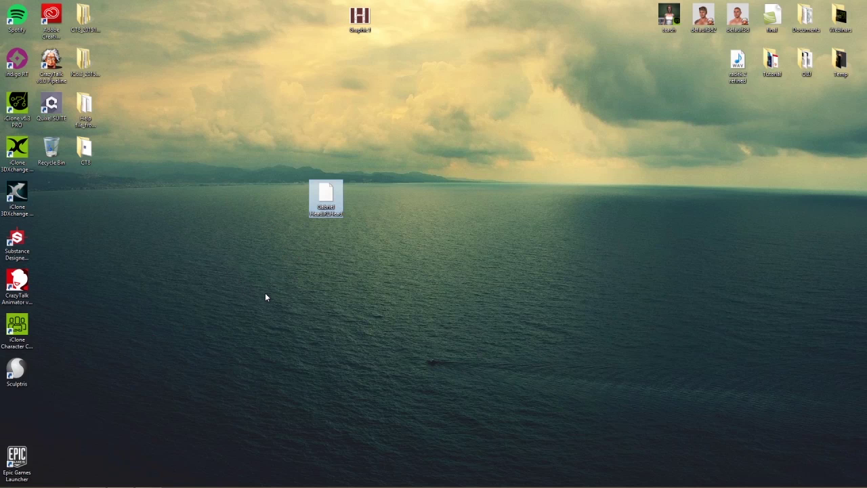
# Step: Switch to iClone and import Gabriel Head.RLHead onto the selected avatar with both head morph and head texture included
pyautogui.hotkey('alt', 'Tab')
pyautogui.hotkey('alt', 'Tab')
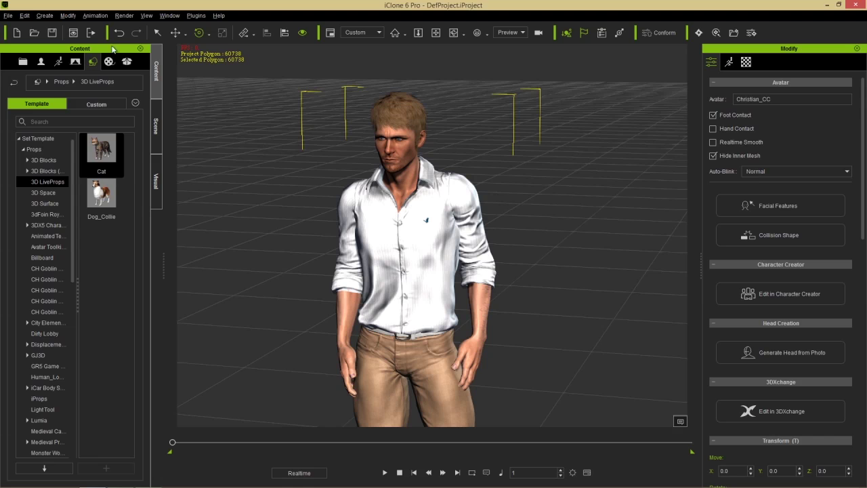
pyautogui.click(24, 15)
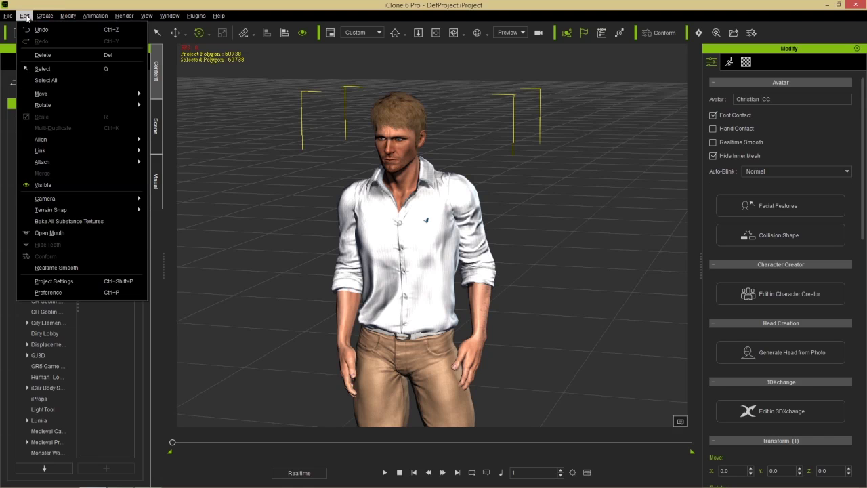
pyautogui.moveTo(9, 15)
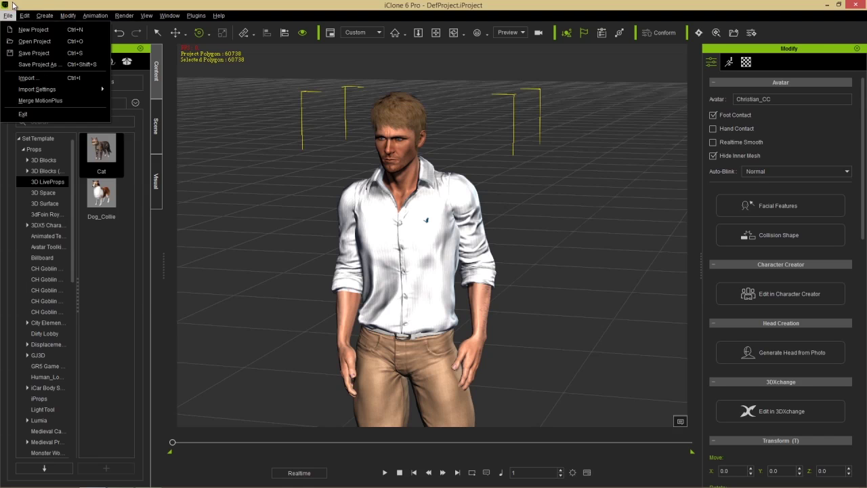
pyautogui.click(29, 78)
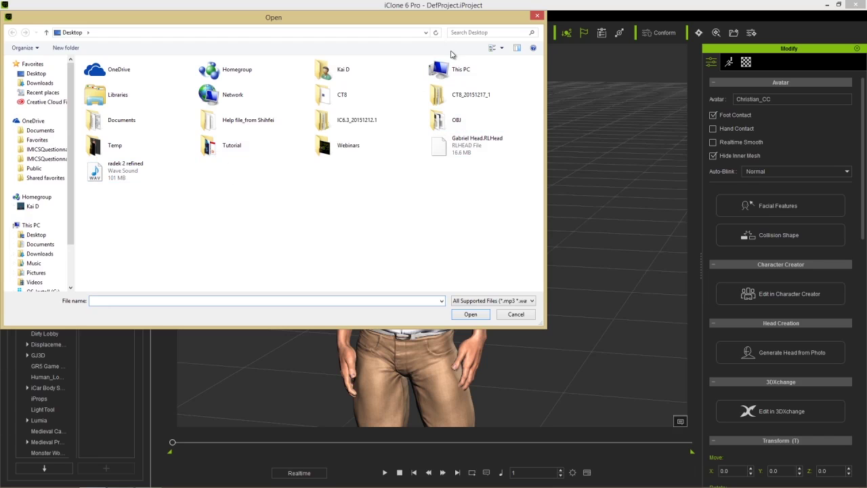
pyautogui.moveTo(435, 20)
pyautogui.mouseDown()
pyautogui.moveTo(533, 38)
pyautogui.moveTo(434, 35)
pyautogui.mouseUp()
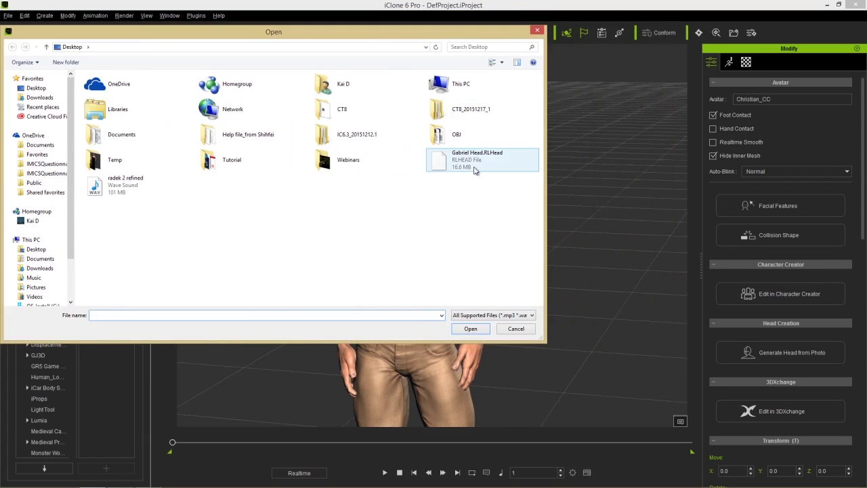
pyautogui.doubleClick(466, 164)
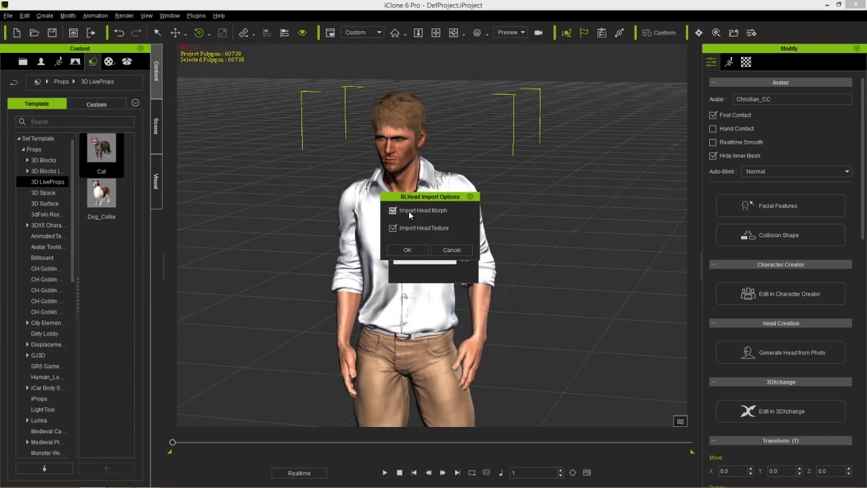
pyautogui.click(408, 250)
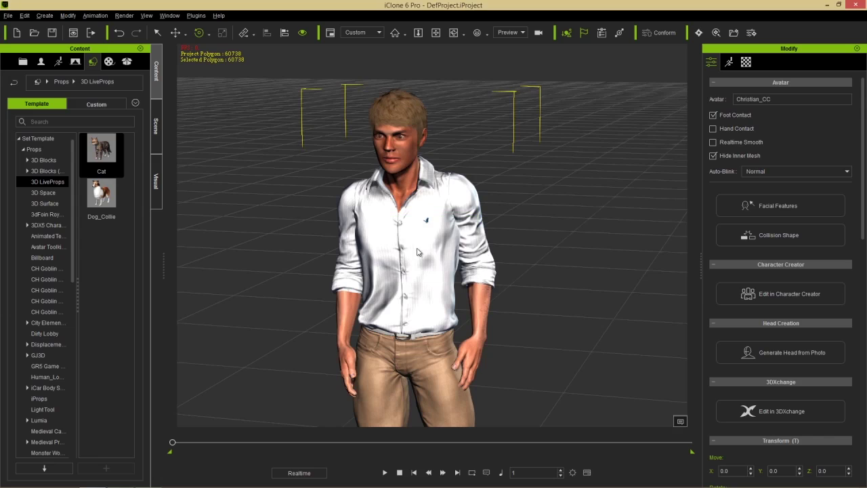
pyautogui.scroll(5, 410, 267)
pyautogui.moveTo(388, 229); pyautogui.dragTo(515, 248, button='right')
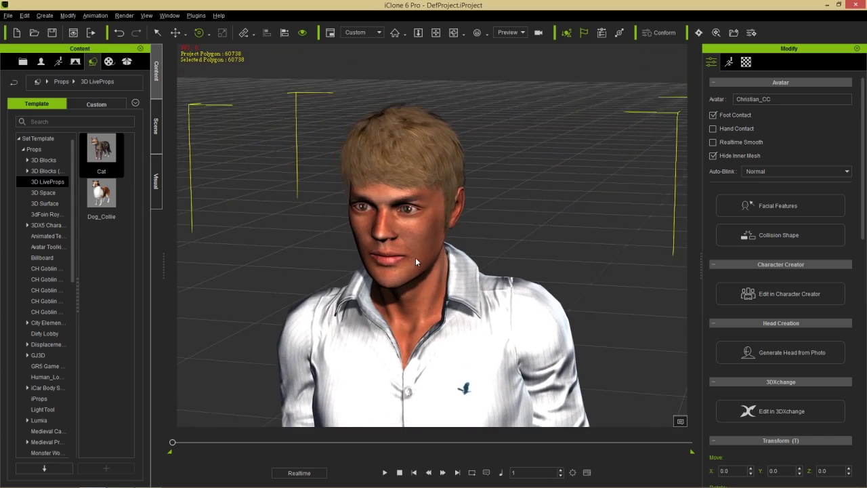
pyautogui.scroll(-3, 442, 264)
pyautogui.scroll(-3, 455, 268)
pyautogui.scroll(3, 479, 307)
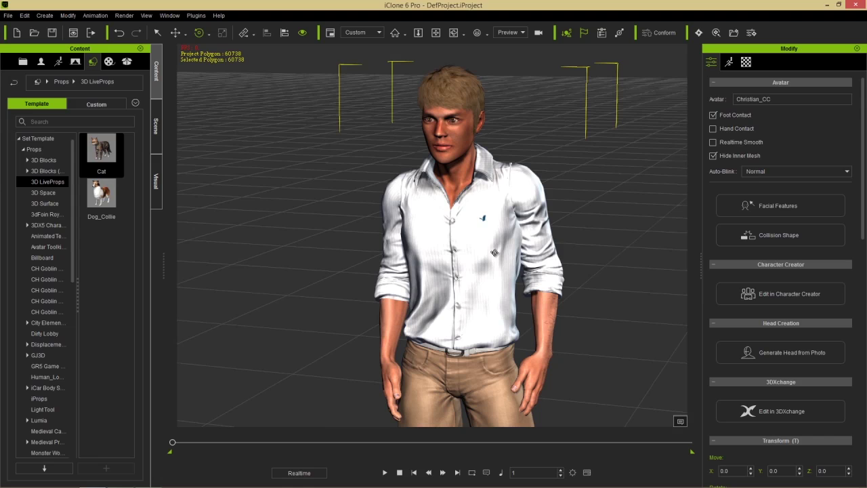
# Step: Save the avatar's current head to the custom avatar Head library as "Gabriel iClone"
pyautogui.click(42, 63)
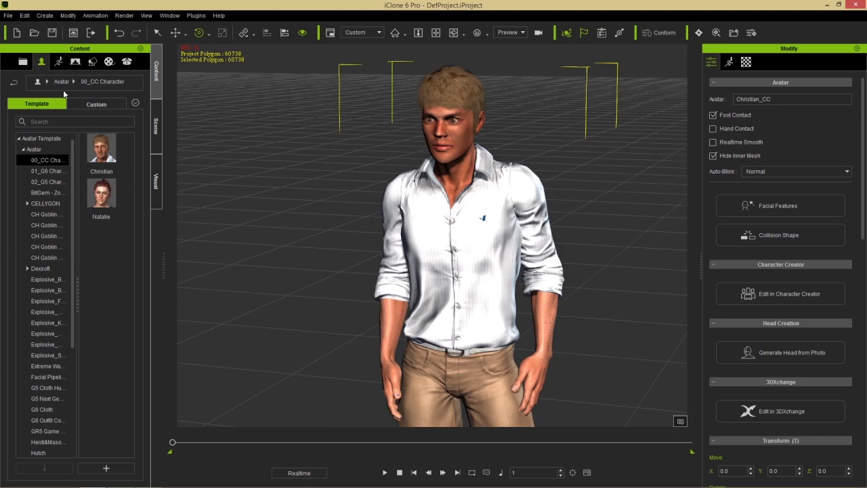
pyautogui.click(92, 105)
pyautogui.click(54, 157)
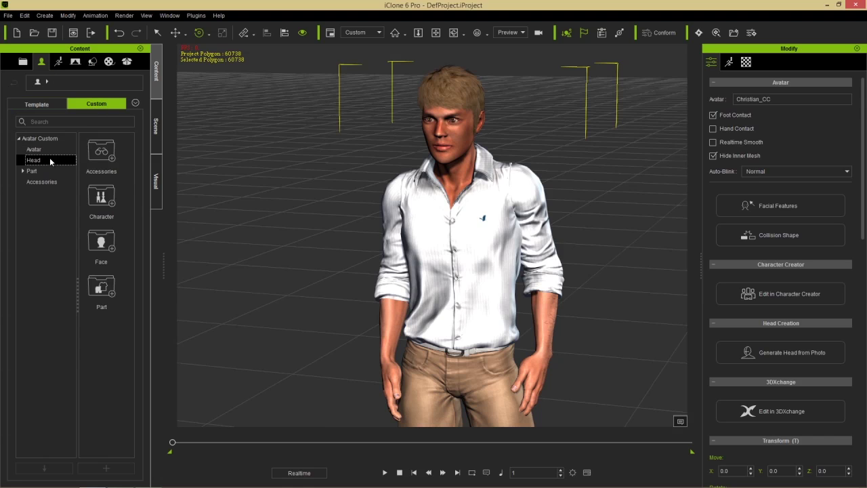
pyautogui.click(107, 467)
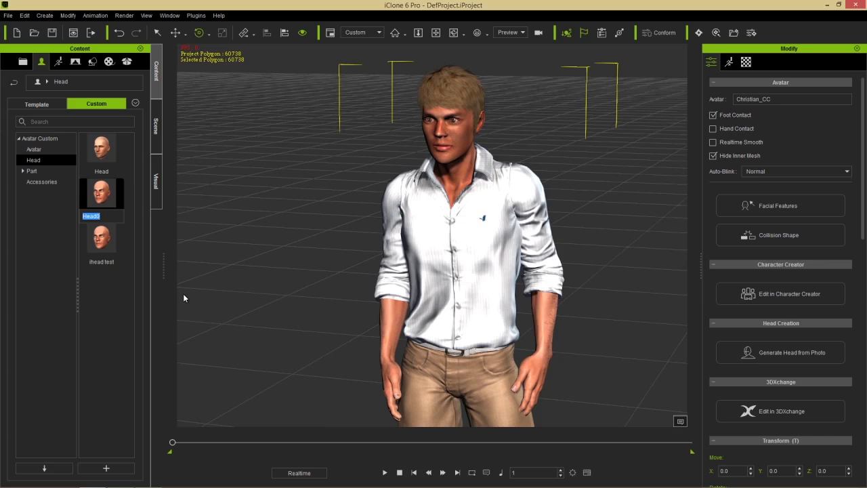
pyautogui.write('Gi')
pyautogui.write('abri')
pyautogui.write('el iClone')
pyautogui.press('Return')
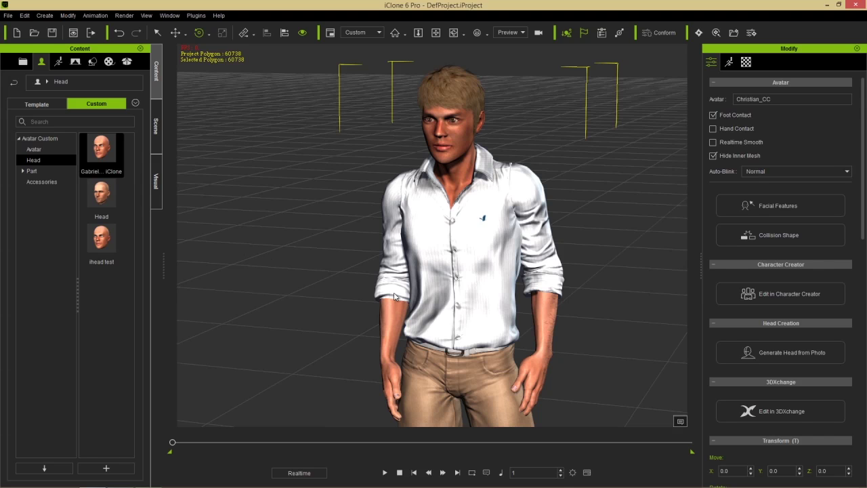
pyautogui.moveTo(245, 235); pyautogui.dragTo(445, 245, button='right')
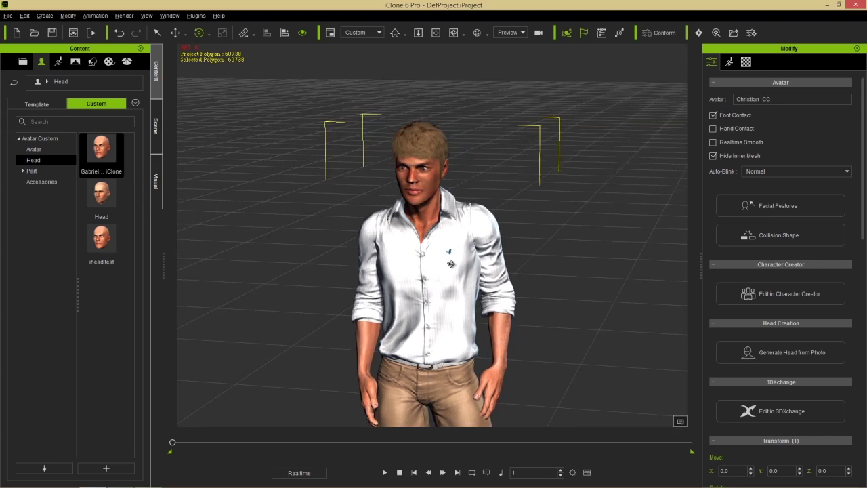
pyautogui.scroll(4, 450, 249)
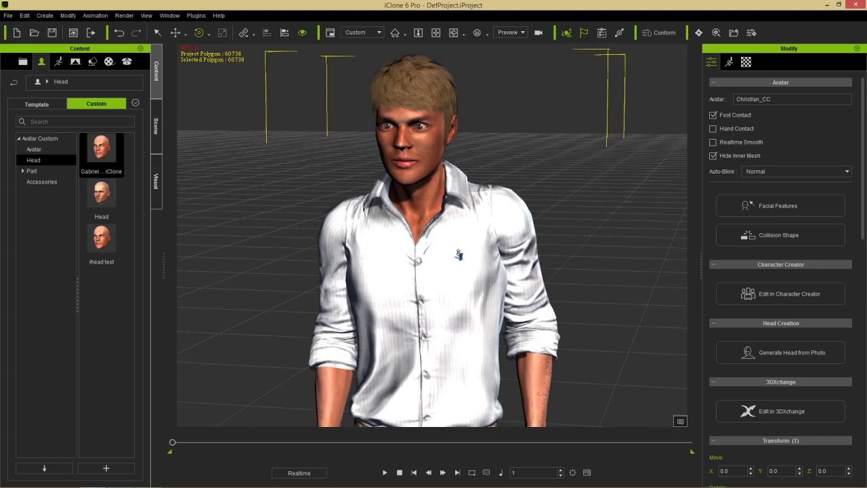